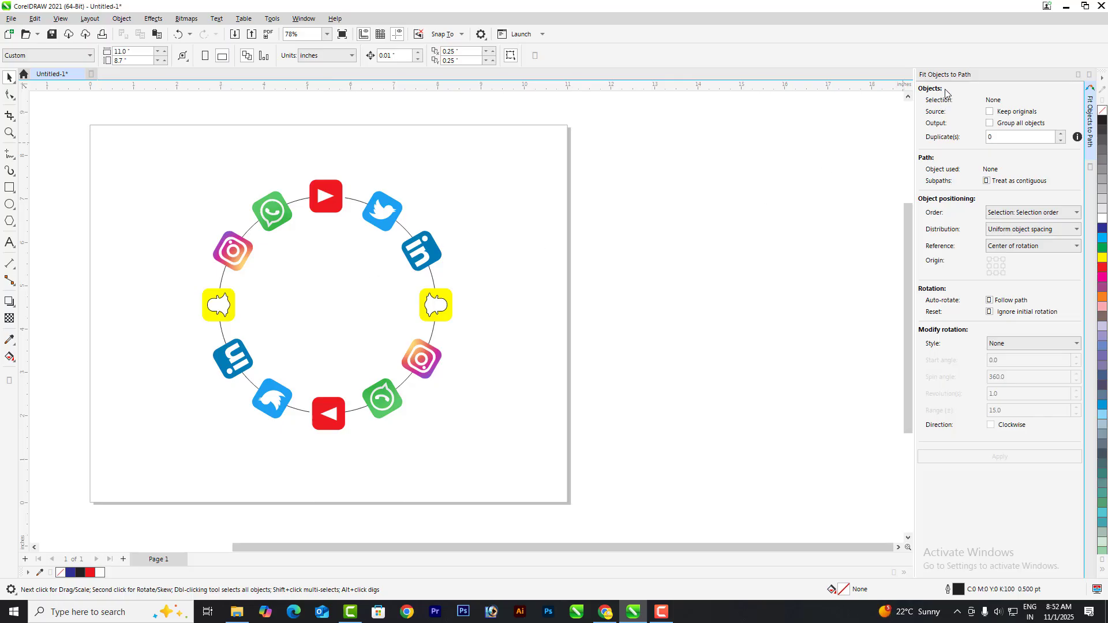
Step: Close the Fit Objects to Path docker to clear the drawing workspace
click(113, 23)
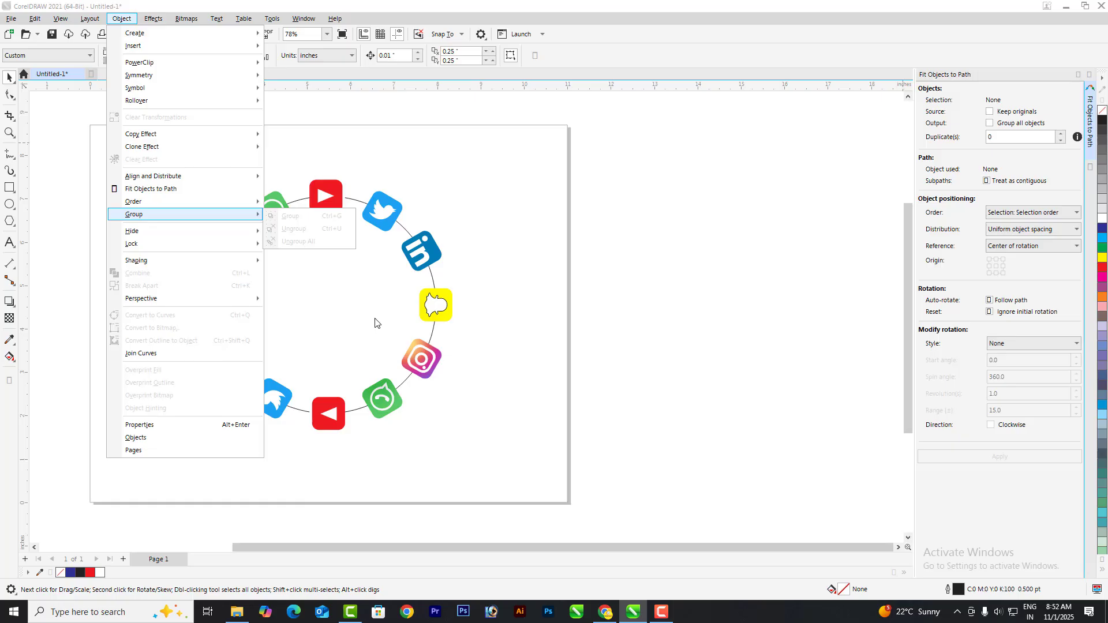
click(1078, 78)
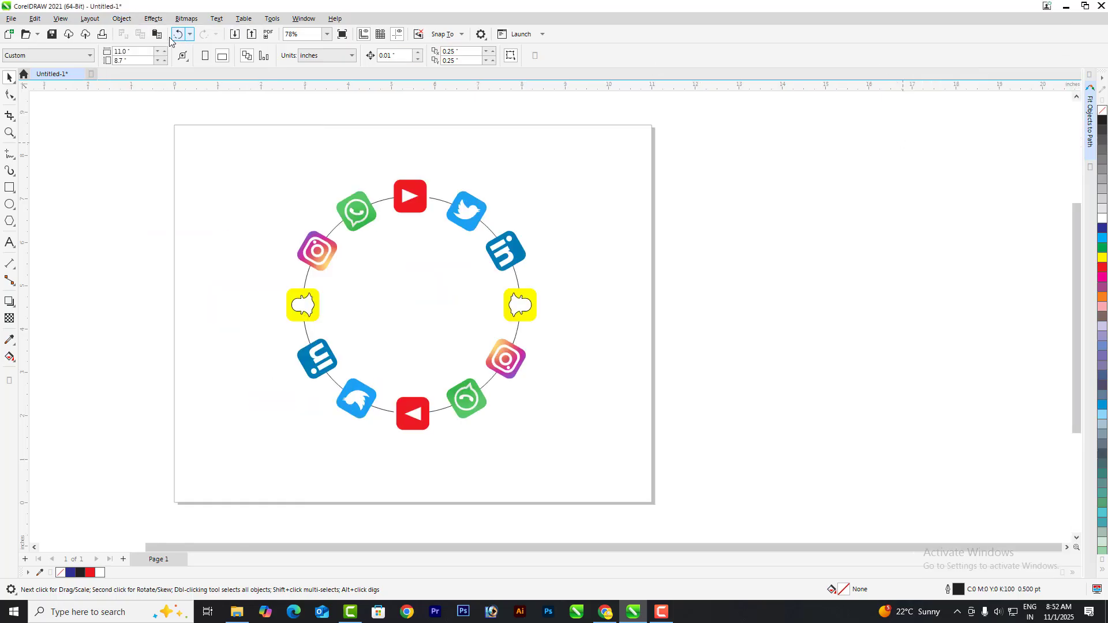
click(121, 19)
click(135, 189)
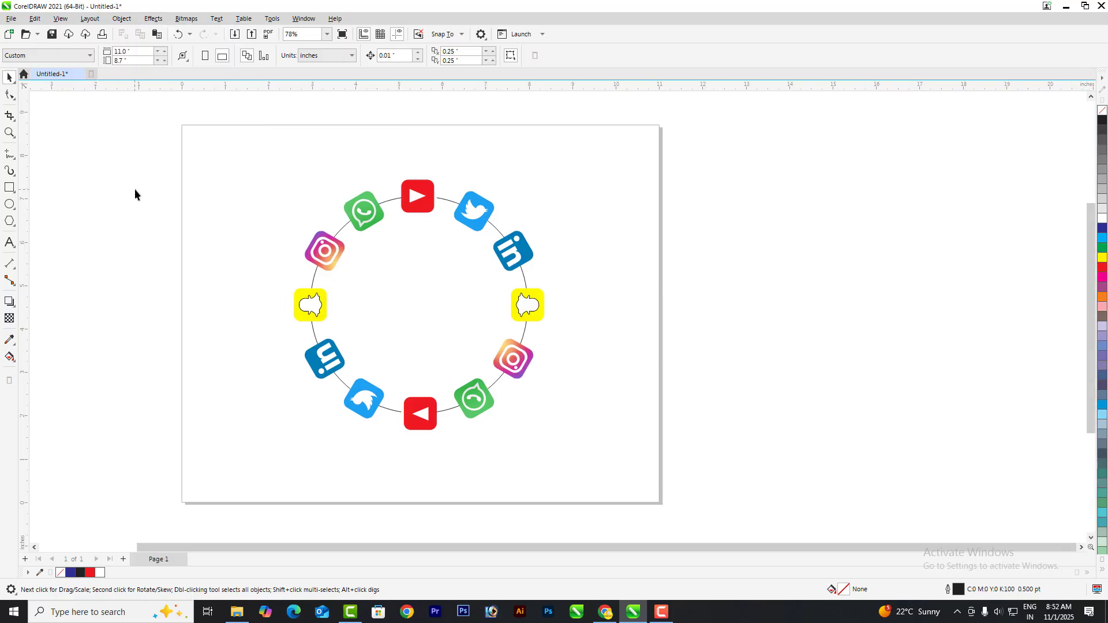
scroll(627, 297, up, 1)
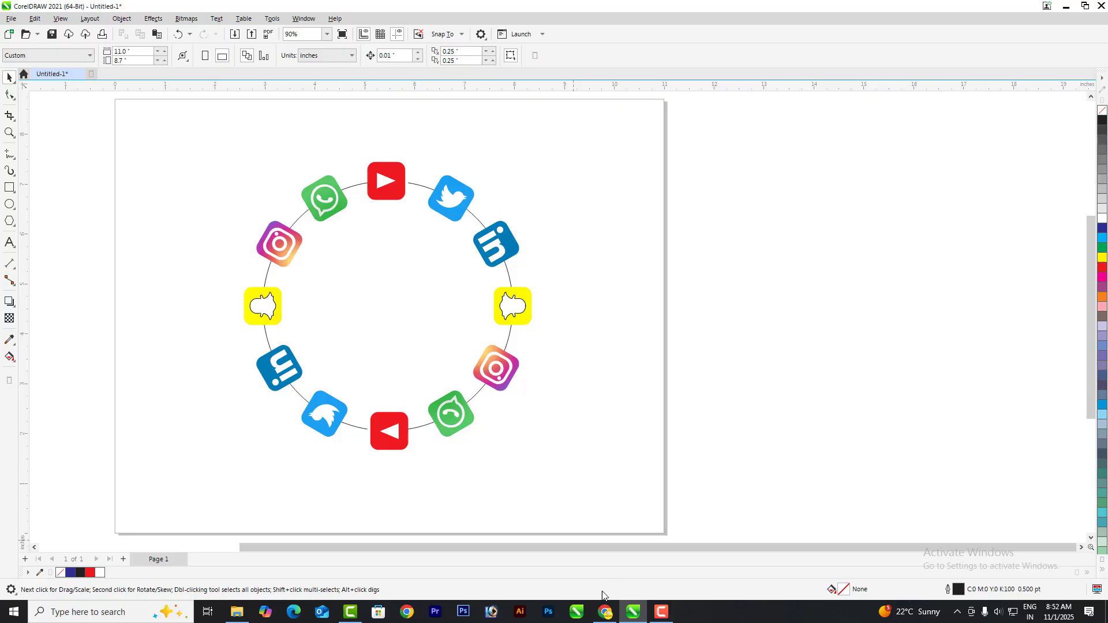
Step: Switch to the browser to view the YouTube channel's subscription notification options, and return to CorelDRAW
click(605, 612)
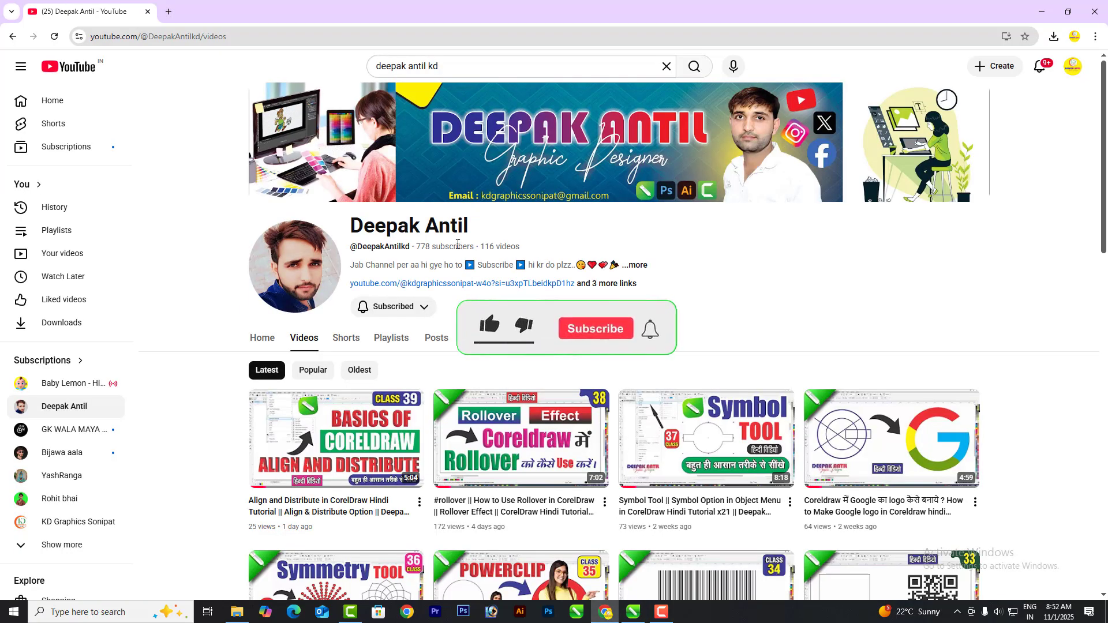
click(410, 306)
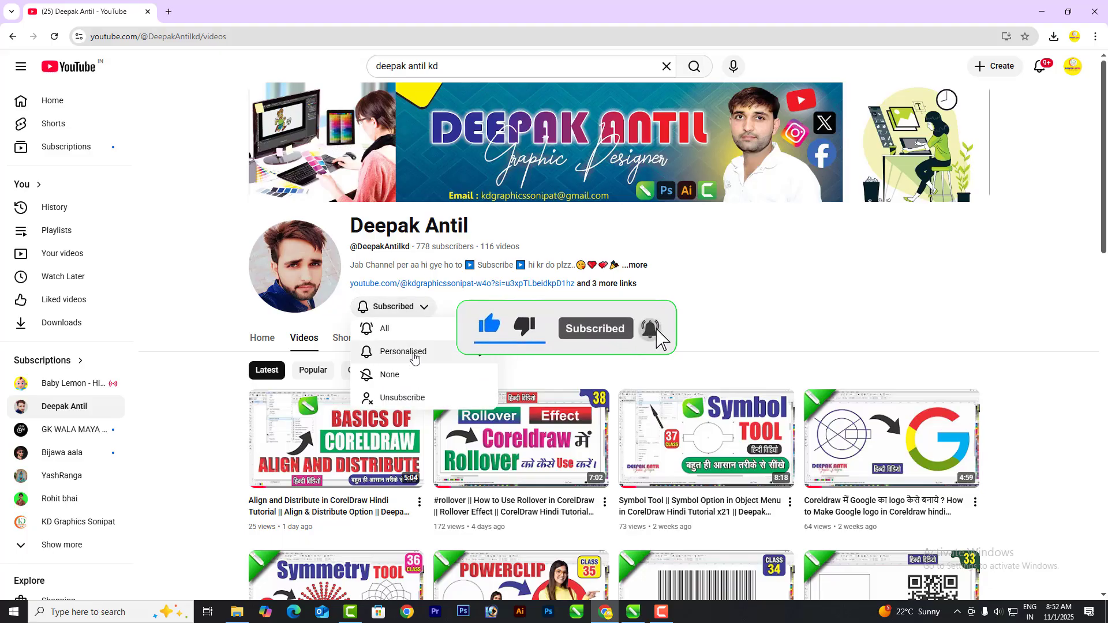
click(414, 353)
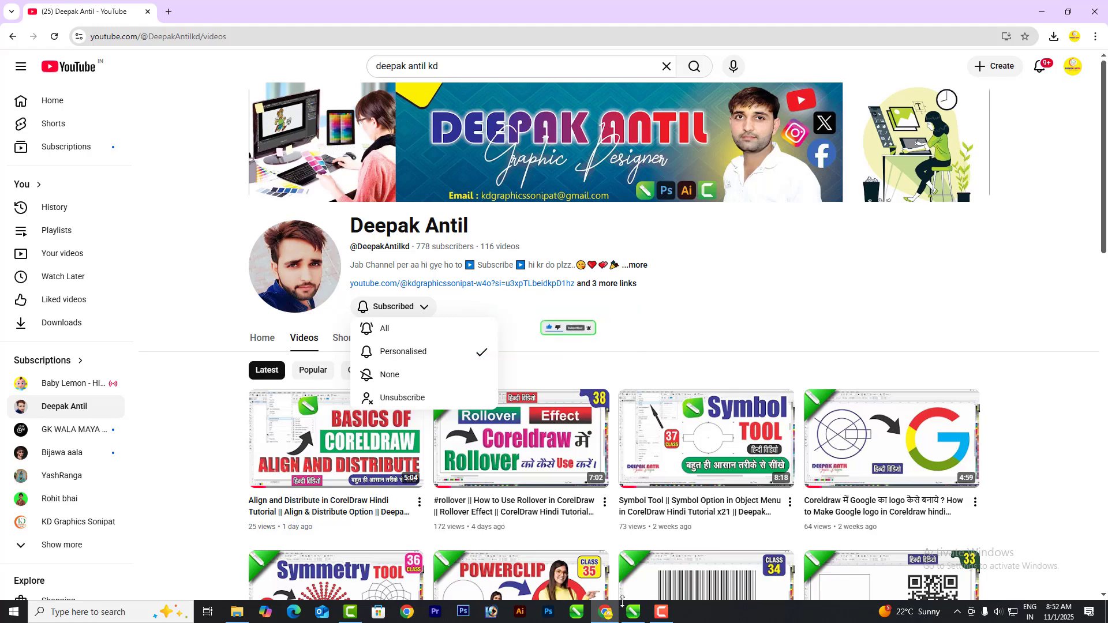
click(635, 614)
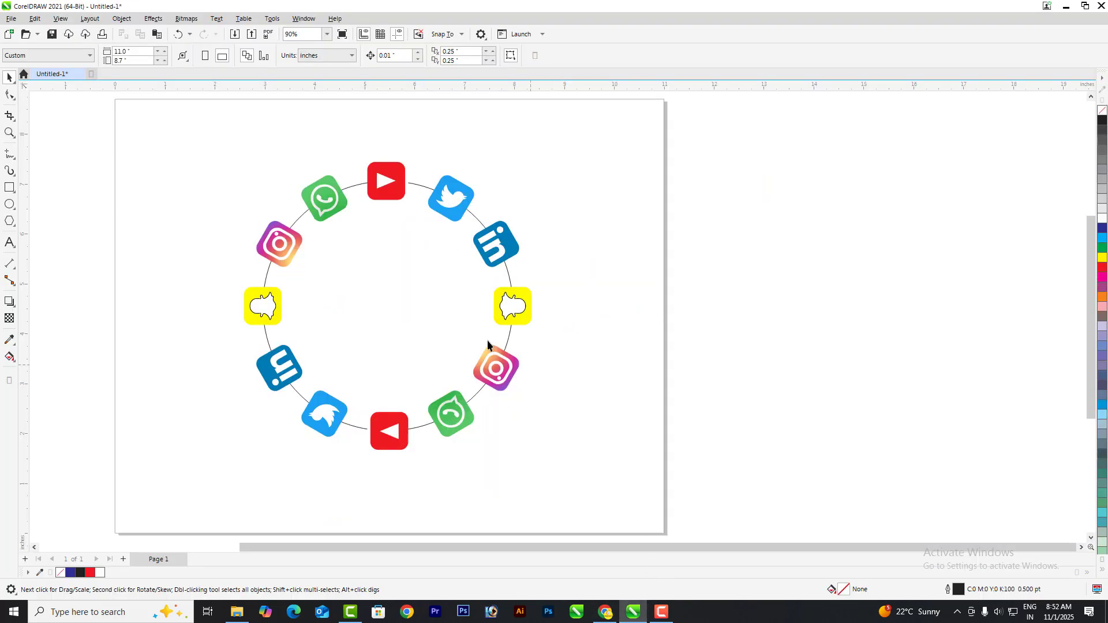
Step: Move the finished ring of social media icons together with its circle off the page, into the empty area beside it
scroll(314, 250, up, 2)
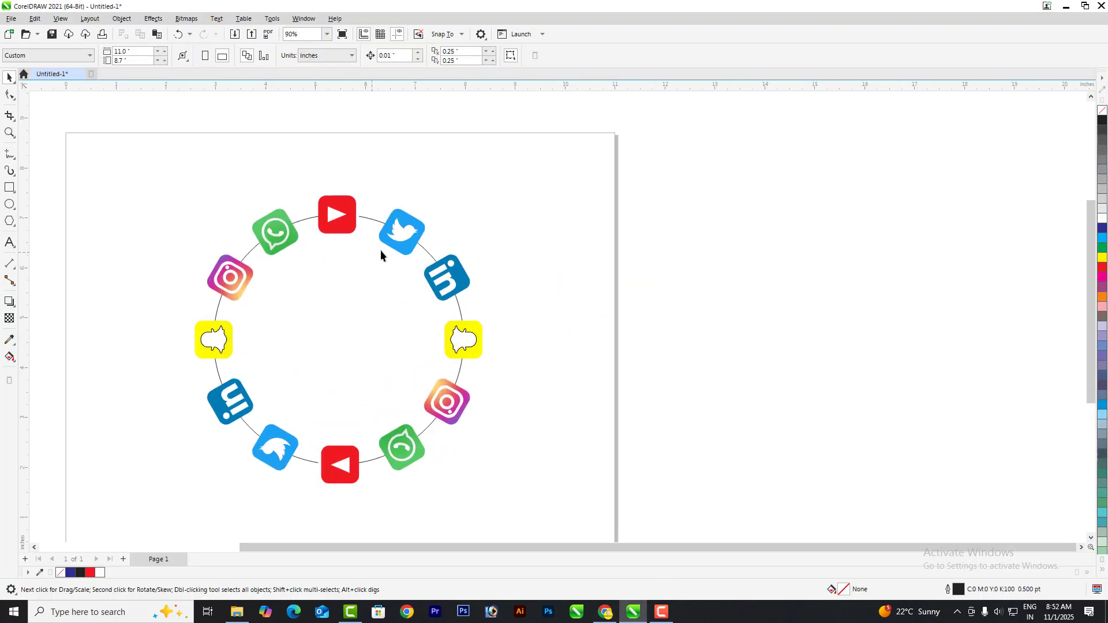
click(402, 246)
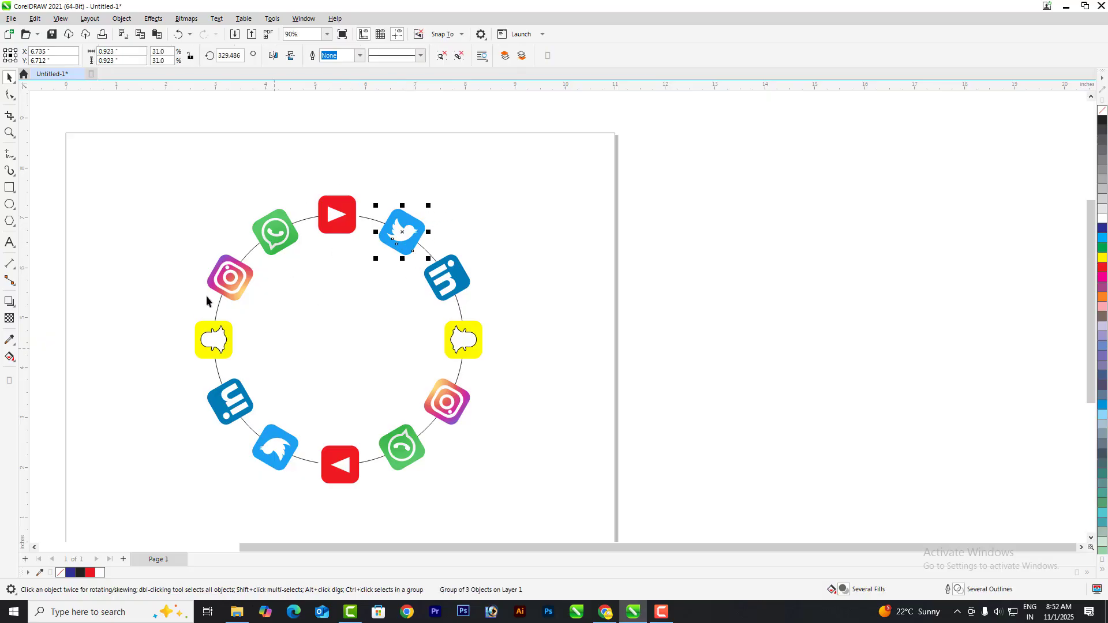
scroll(326, 263, down, 1)
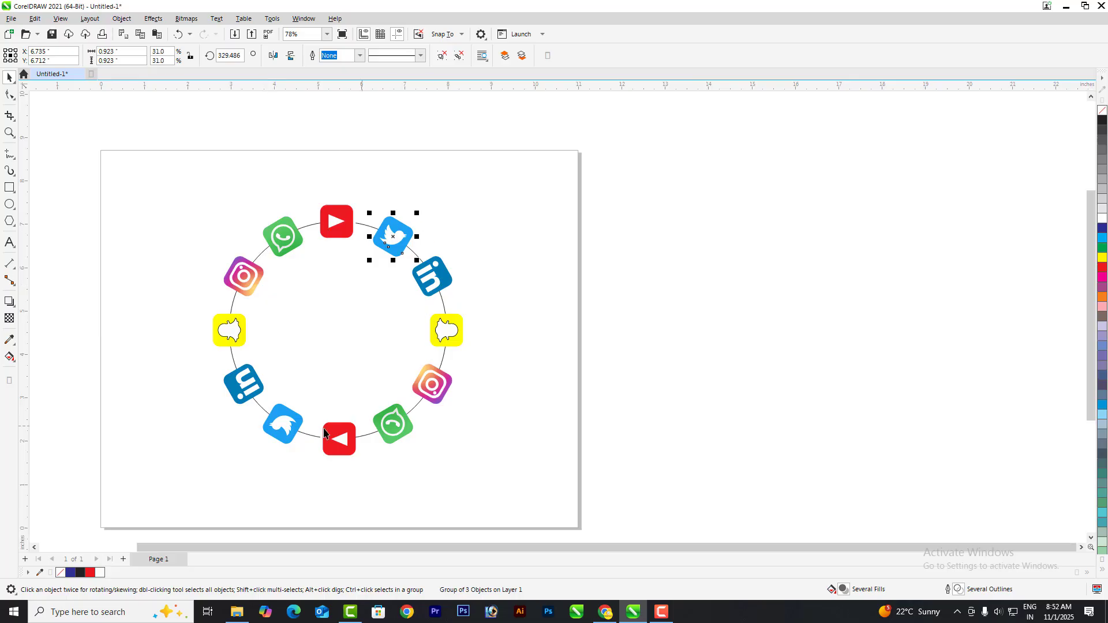
scroll(255, 248, down, 2)
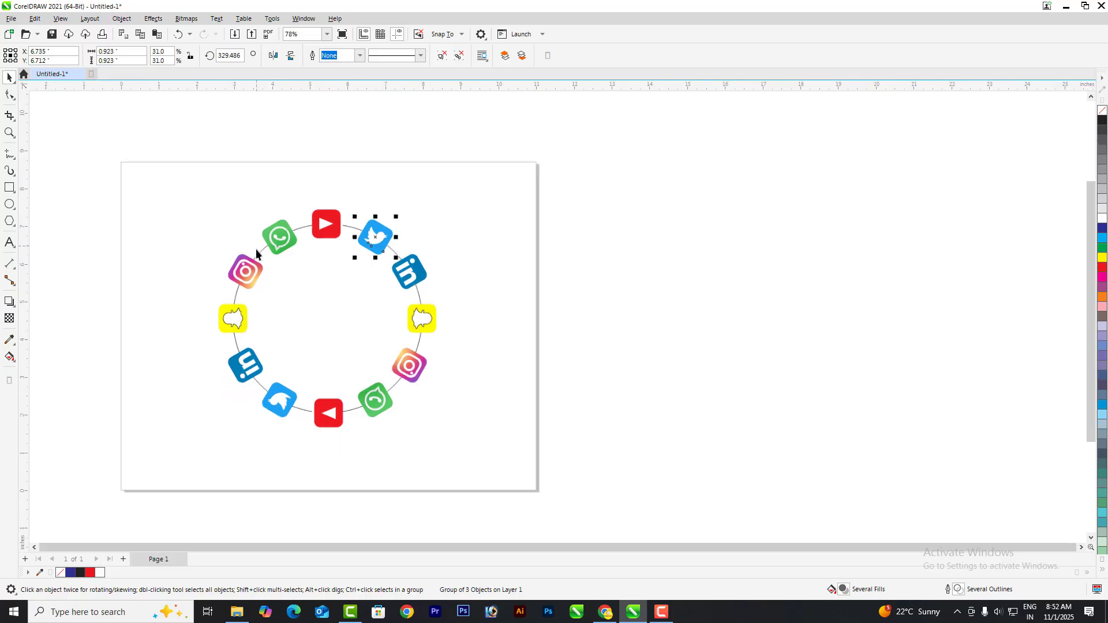
click(611, 354)
scroll(296, 268, down, 1)
drag(189, 192, 449, 470)
drag(331, 299, 604, 305)
click(531, 247)
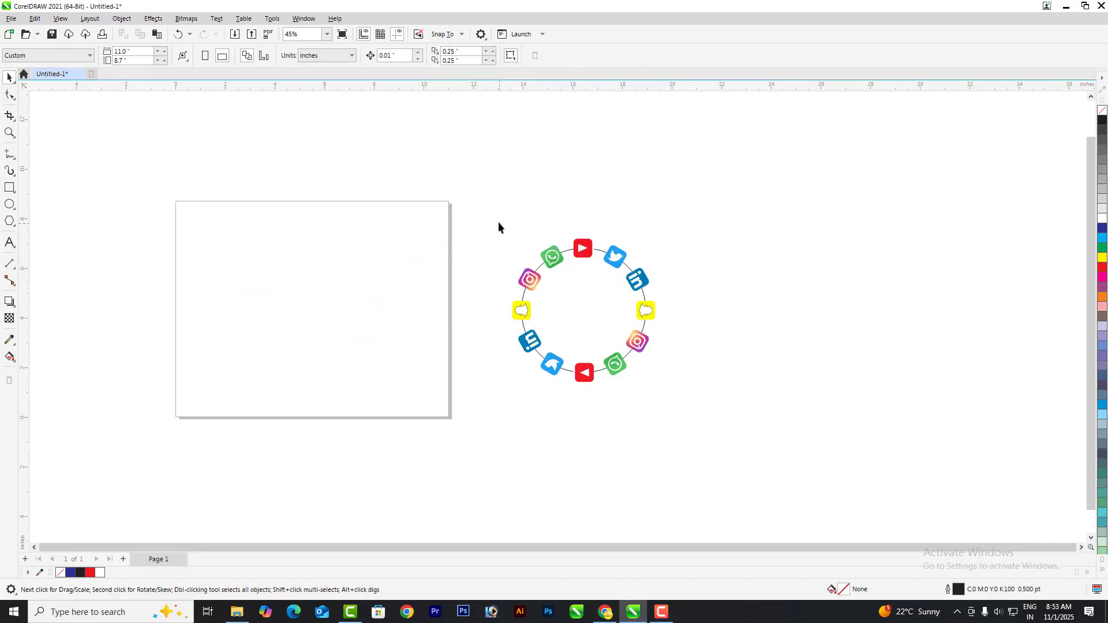
Step: Paste the copied two-row block of social media icons and place it in the upper part of the page
key(ctrl+v)
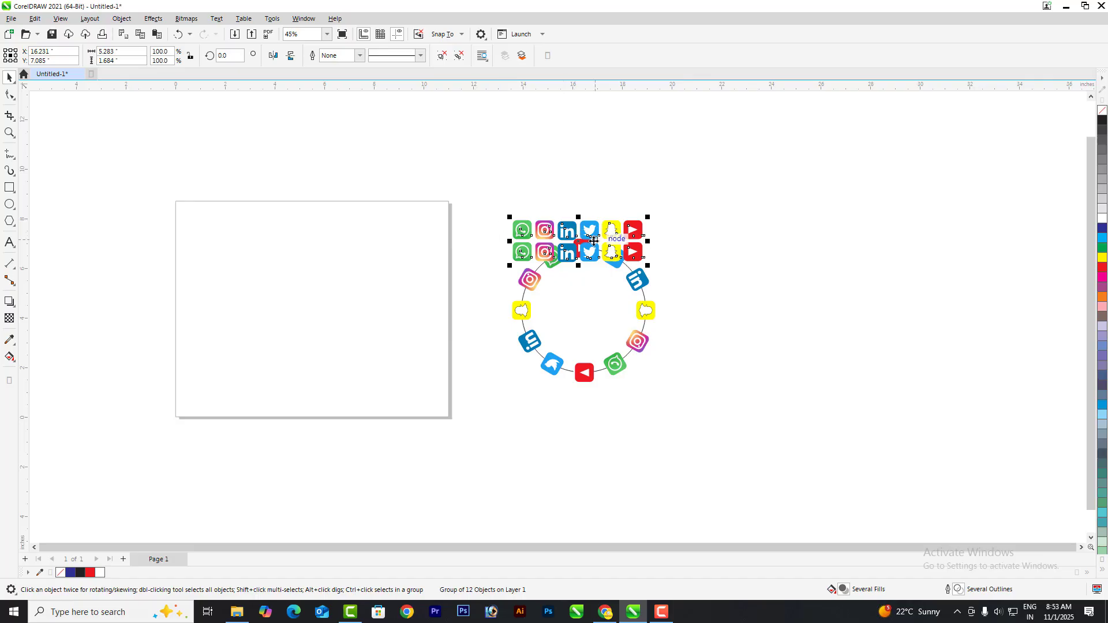
drag(519, 231, 247, 224)
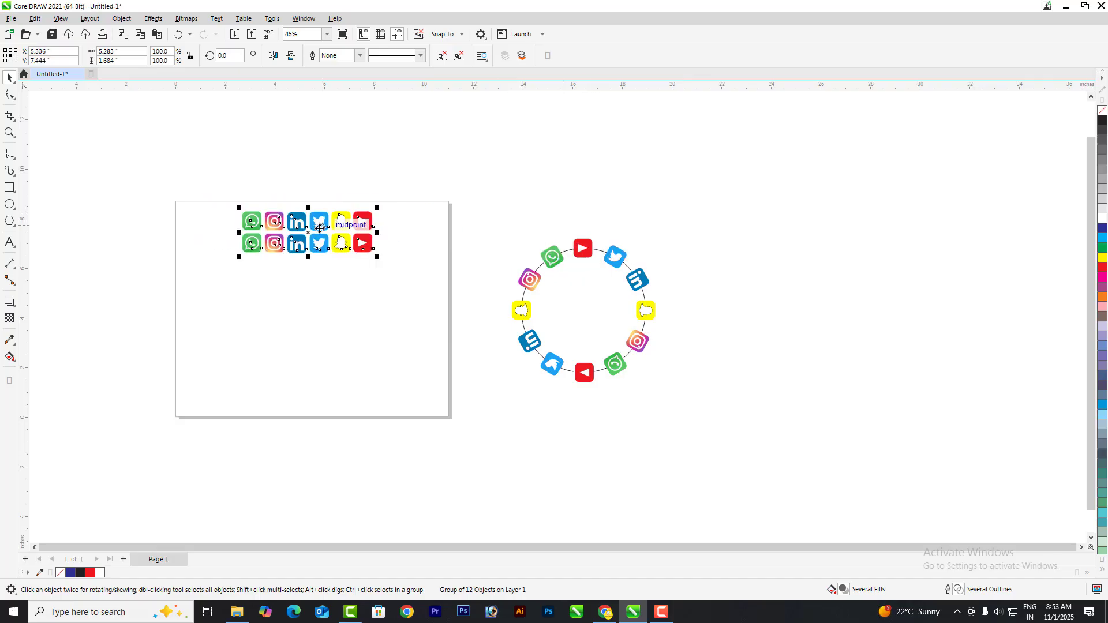
scroll(283, 238, up, 1)
scroll(287, 231, up, 1)
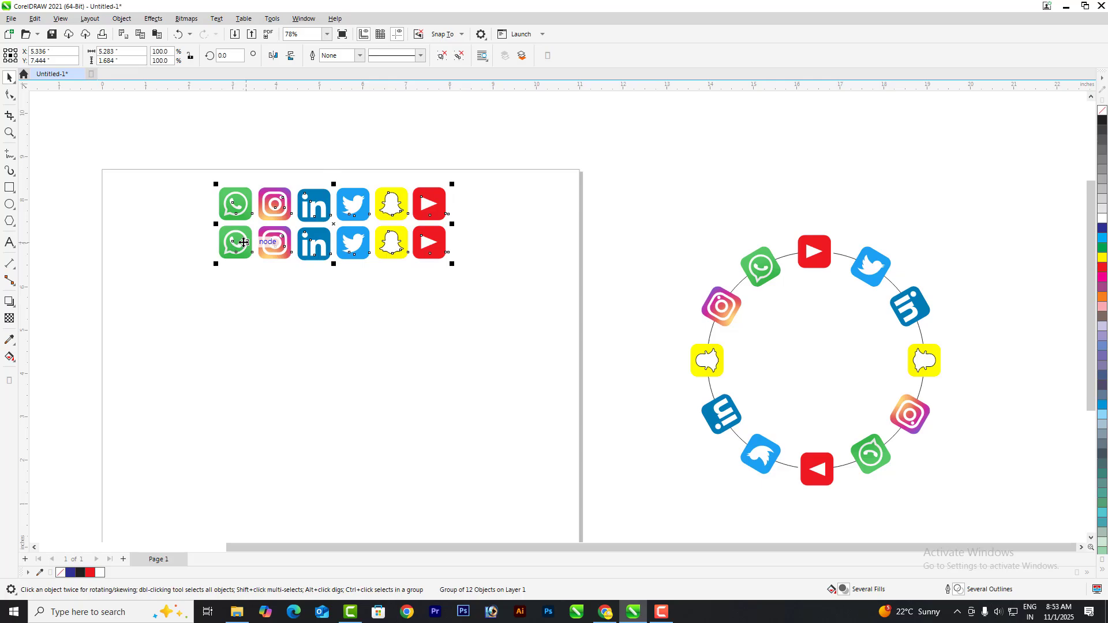
Step: Ungroup the pasted block into separate icons and check that single icons can be selected
click(440, 57)
click(433, 206)
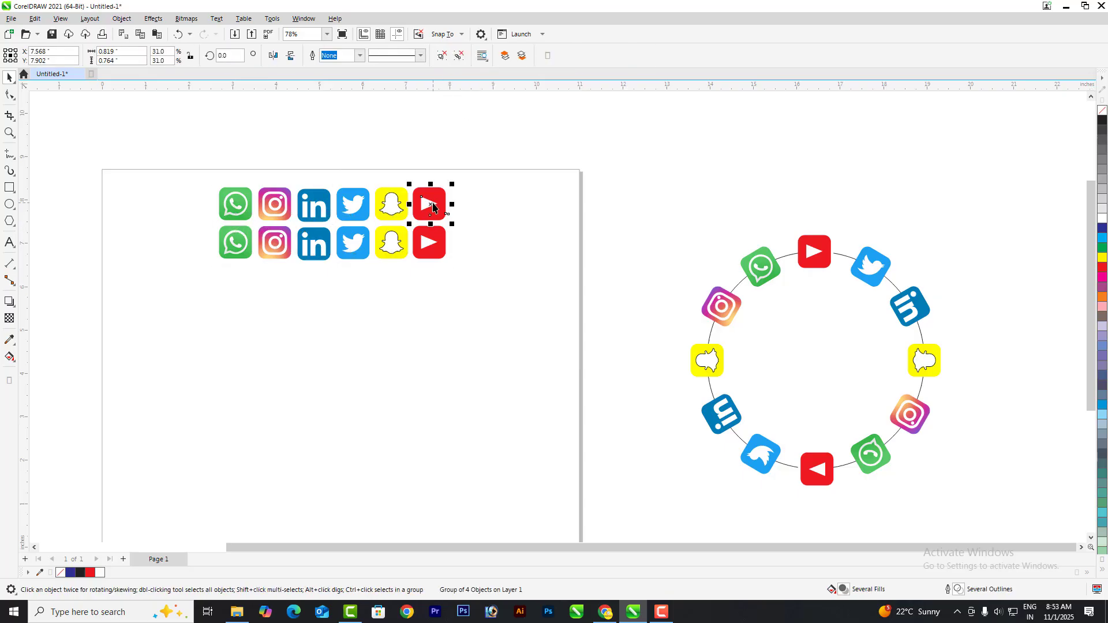
scroll(259, 201, up, 2)
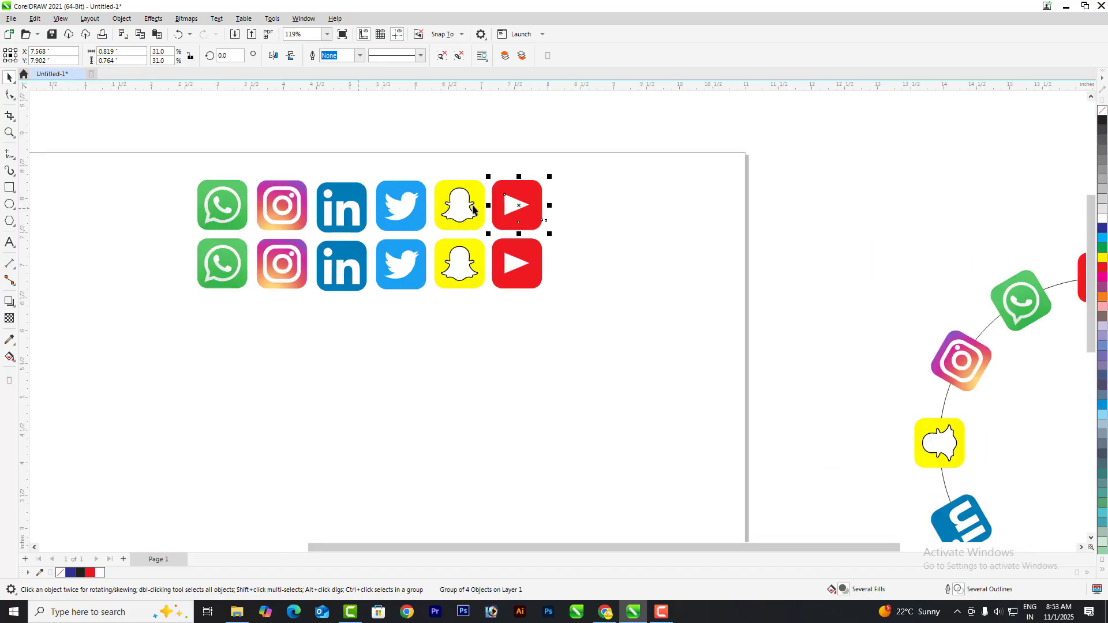
click(233, 205)
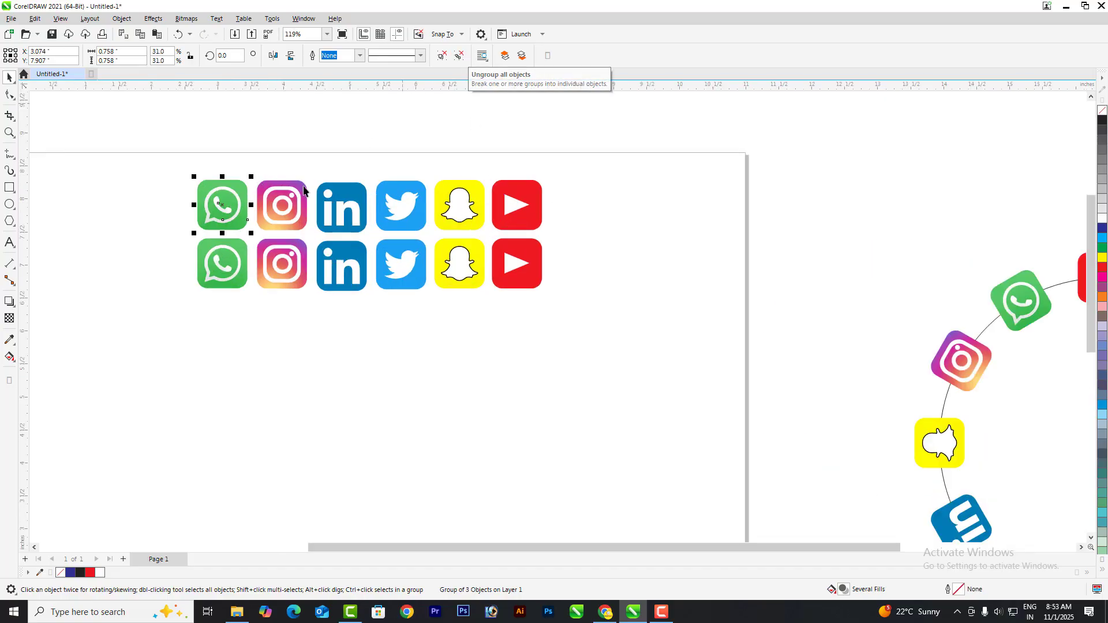
scroll(275, 200, down, 3)
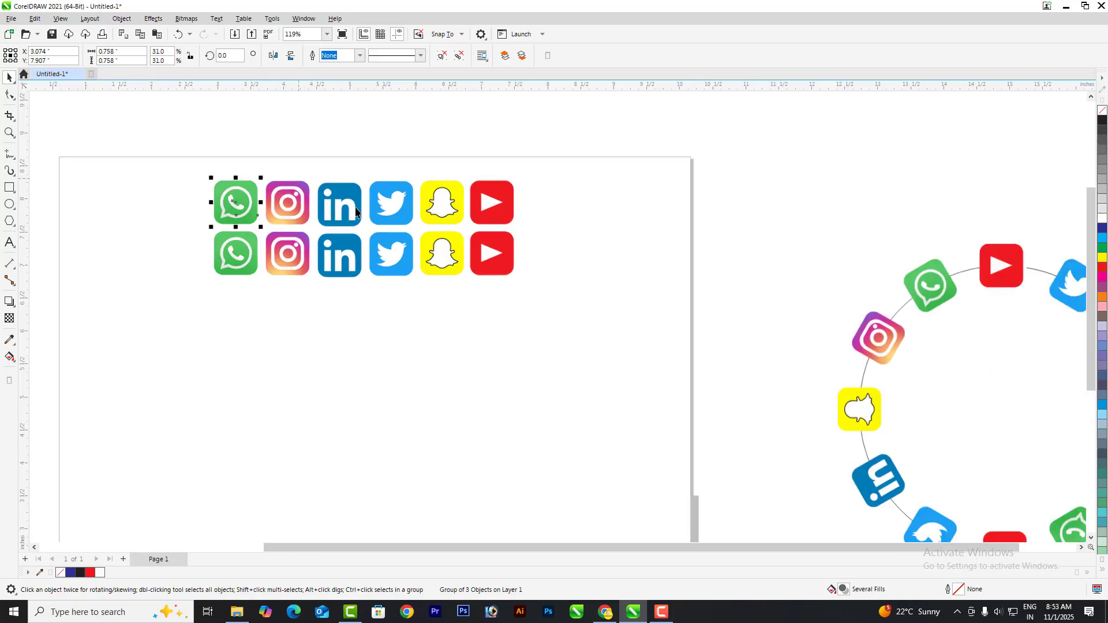
click(312, 203)
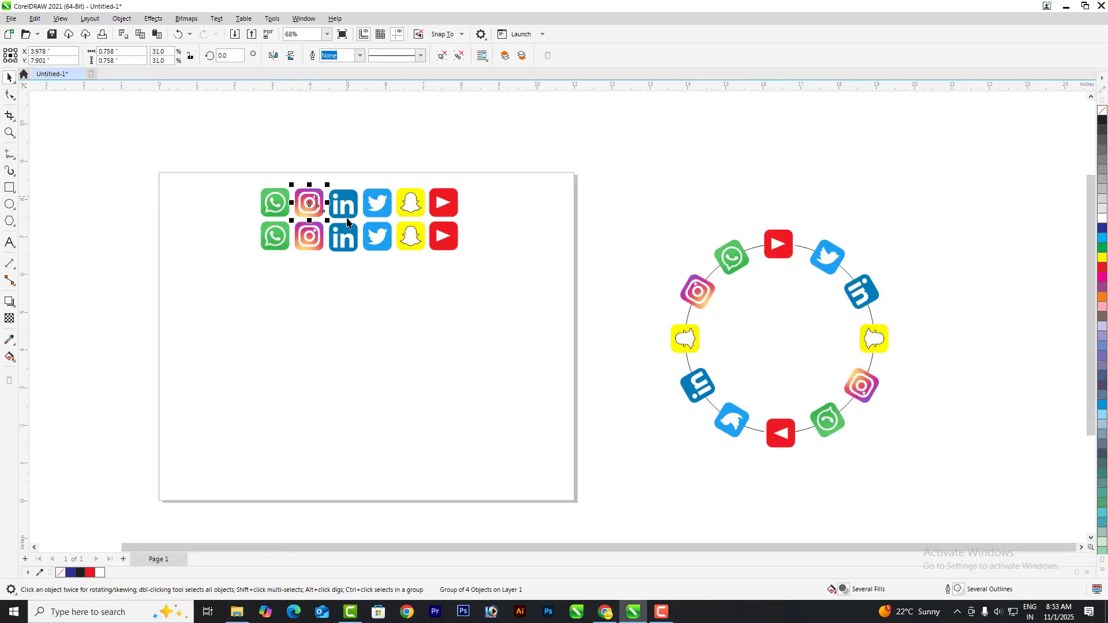
click(385, 141)
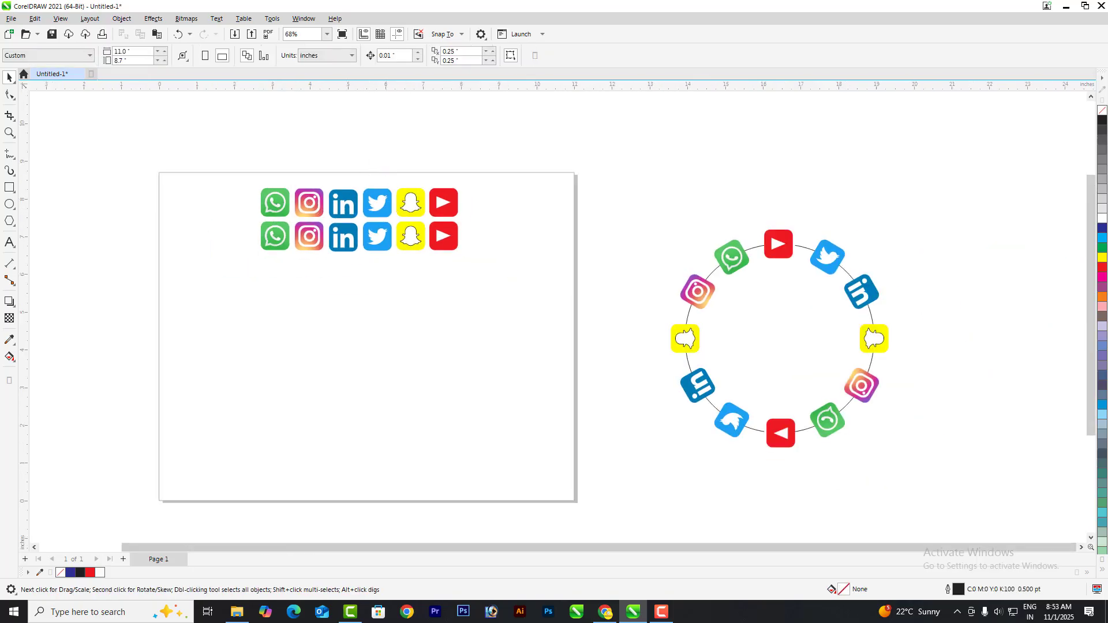
Step: Draw a circle about 3.98 inches in diameter on the page below the icon rows
click(10, 204)
click(56, 205)
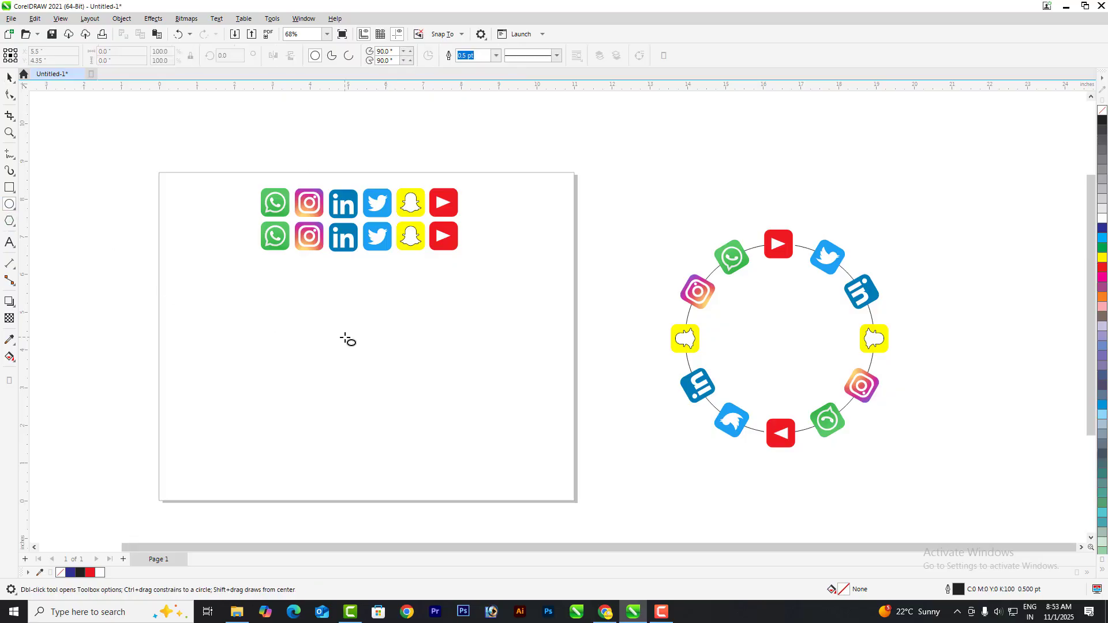
drag(312, 292, 408, 442)
click(9, 77)
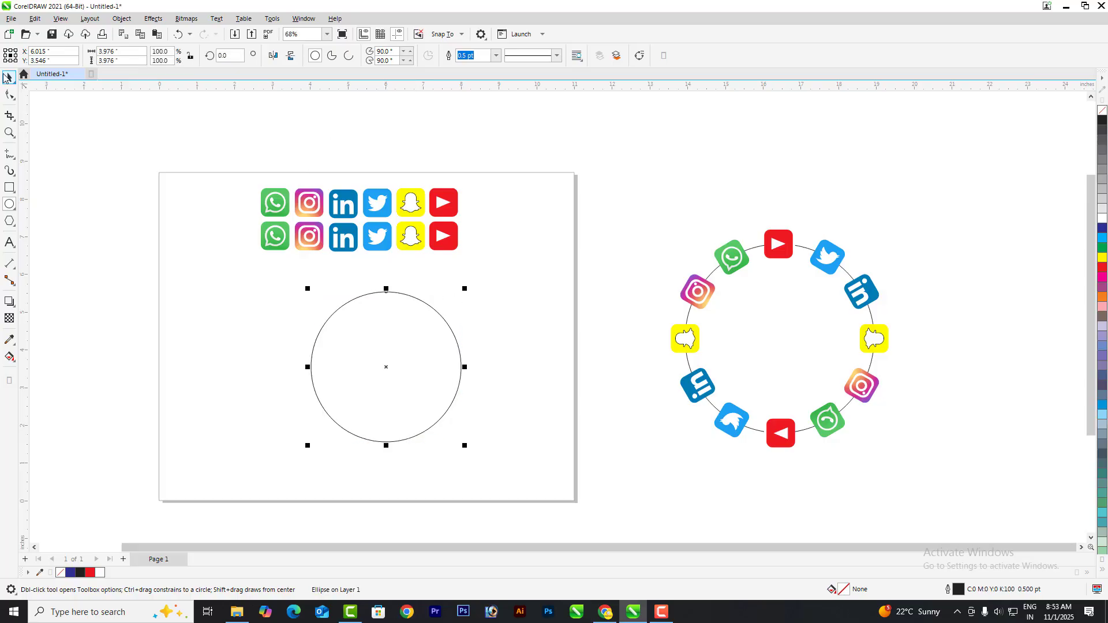
Step: Centre the circle horizontally beneath the icon rows and enlarge it to about 4.5 inches in diameter
drag(402, 361, 385, 365)
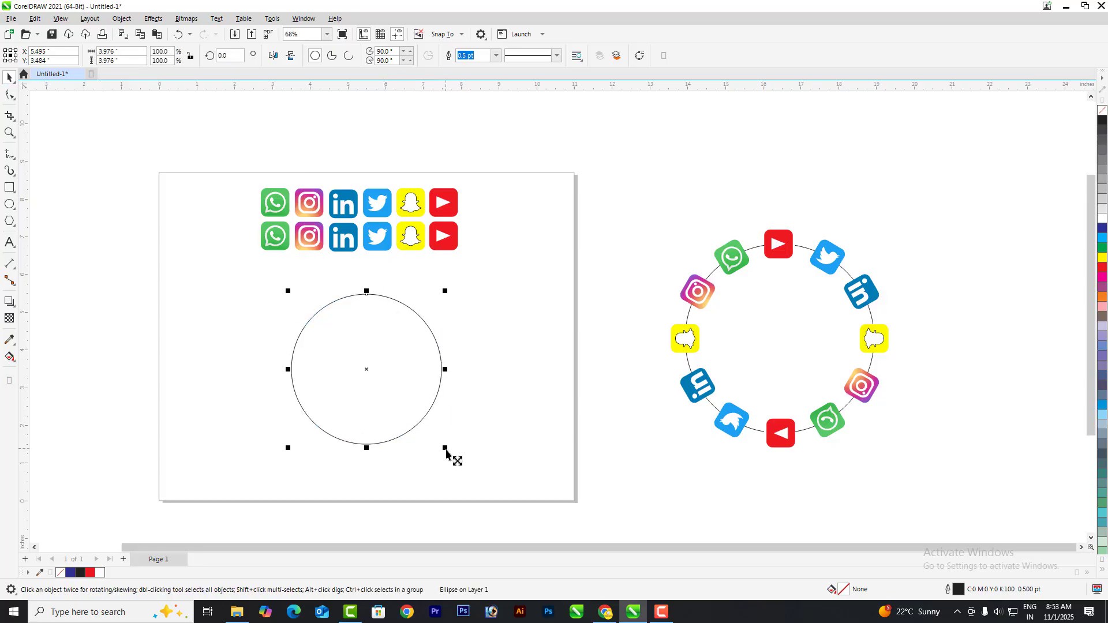
drag(448, 453, 456, 459)
drag(367, 384, 370, 390)
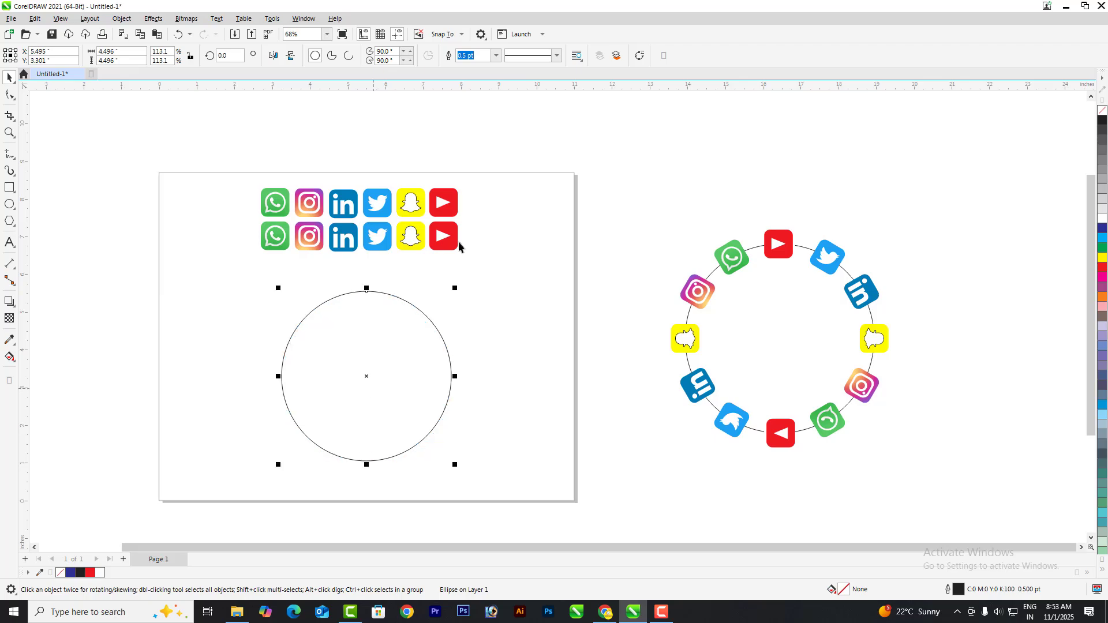
Step: Place five copies of the YouTube icon by hand along the circle's upper and right arc
drag(449, 233, 445, 451)
scroll(442, 328, up, 2)
scroll(378, 317, down, 1)
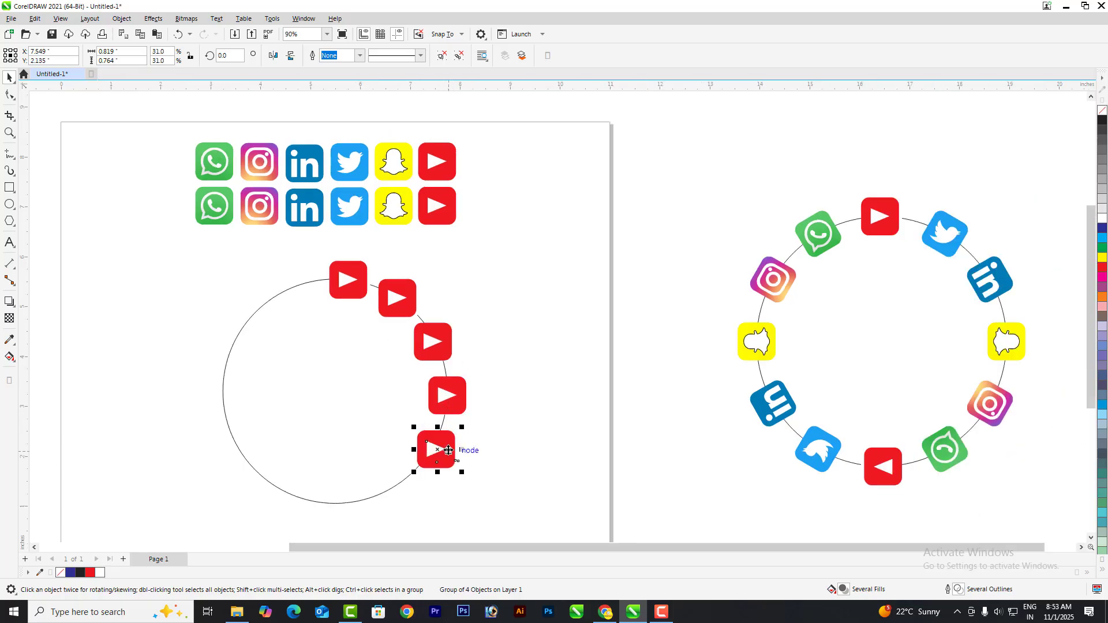
scroll(446, 450, up, 2)
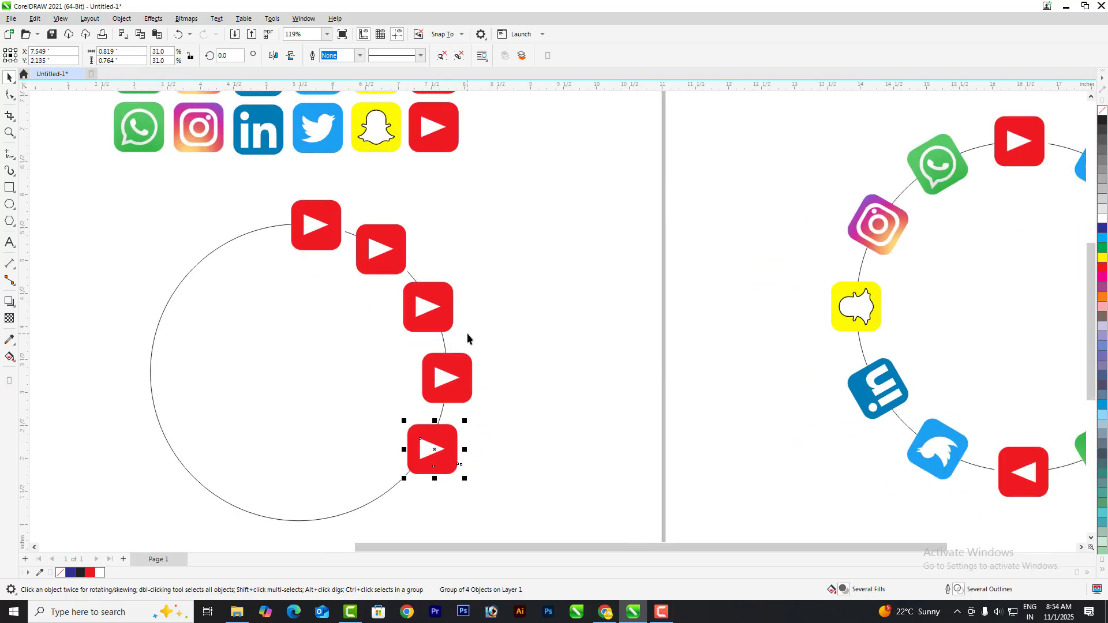
scroll(362, 365, down, 1)
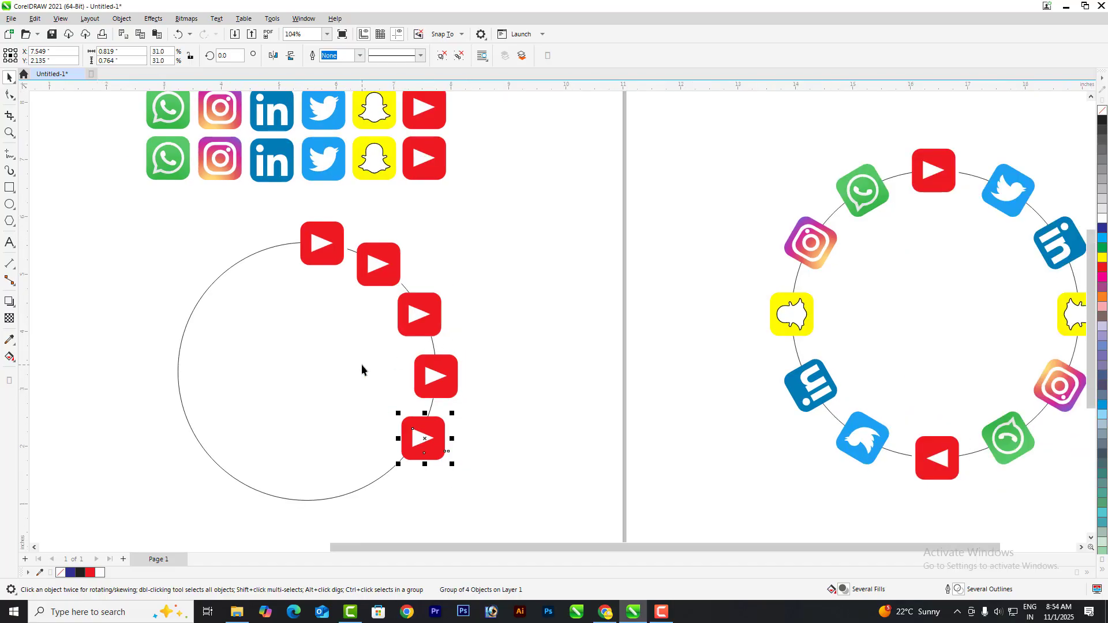
scroll(362, 370, down, 1)
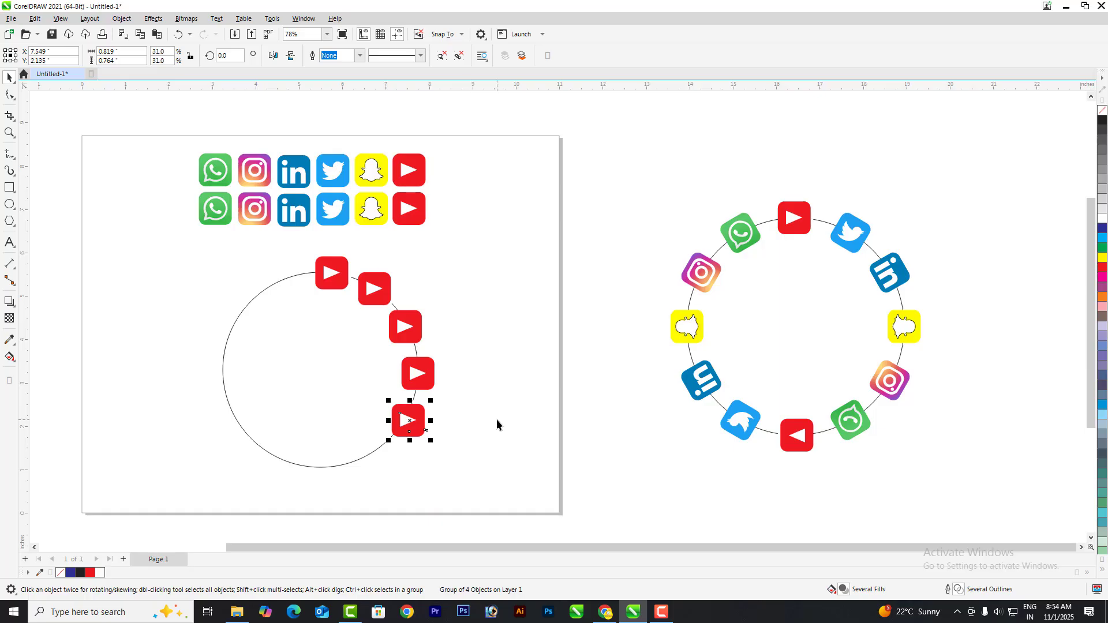
Step: Delete all the YouTube icon copies from the circle, leaving the original icon rows in place
scroll(394, 397, up, 1)
click(410, 427)
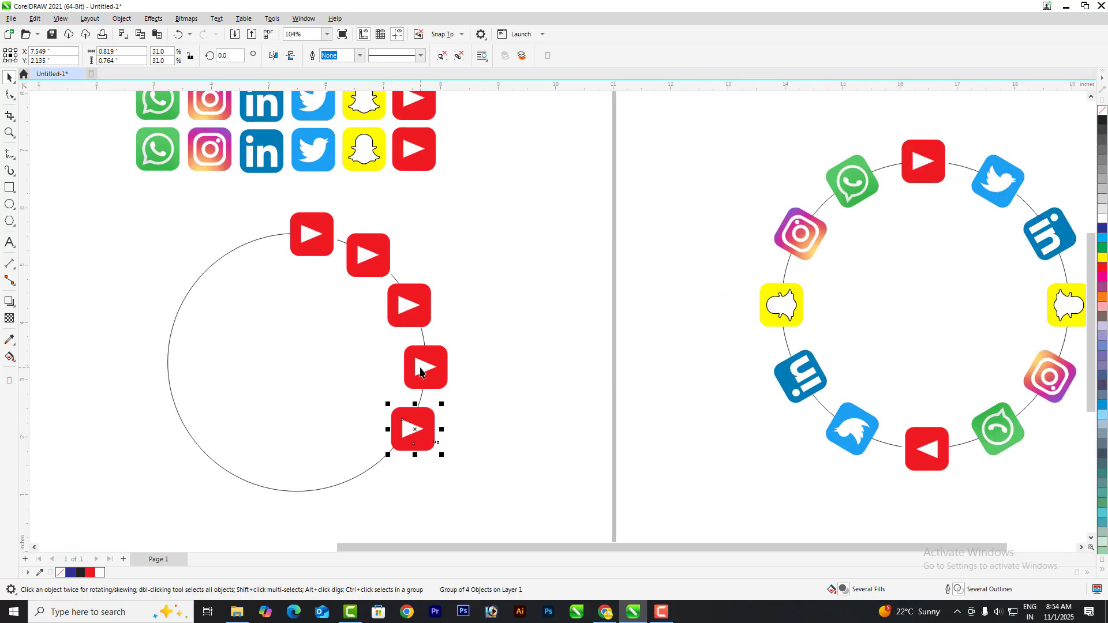
key(Delete)
click(425, 367)
key(Delete)
click(409, 305)
click(357, 261)
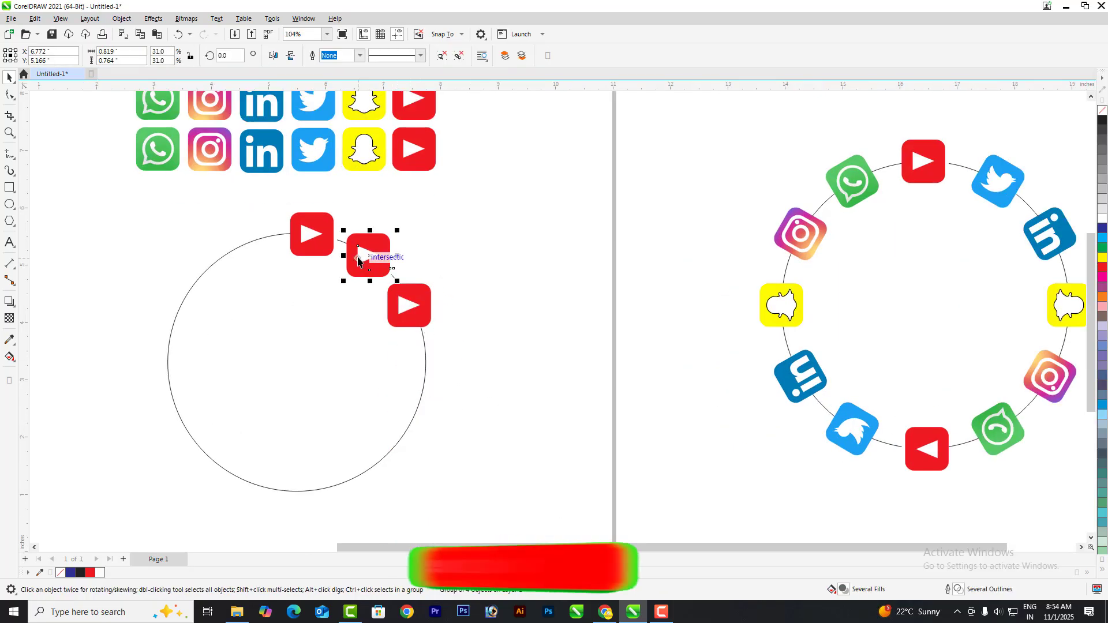
key(Delete)
click(390, 311)
key(Delete)
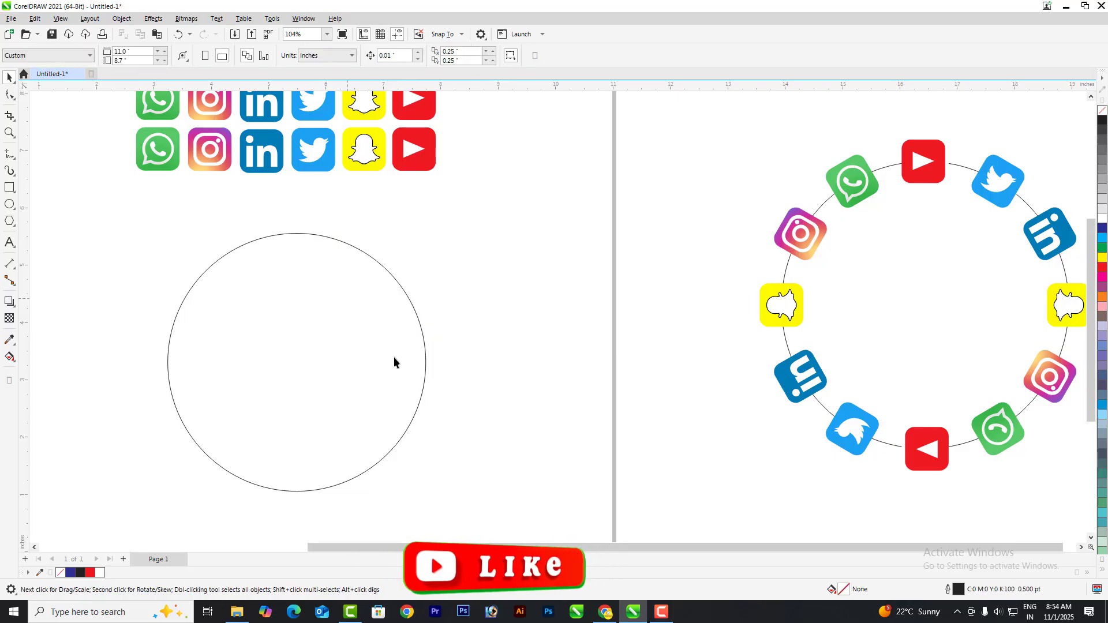
Step: Select both icon rows together with the circle below them and open the Fit Objects to Path settings
scroll(394, 357, down, 3)
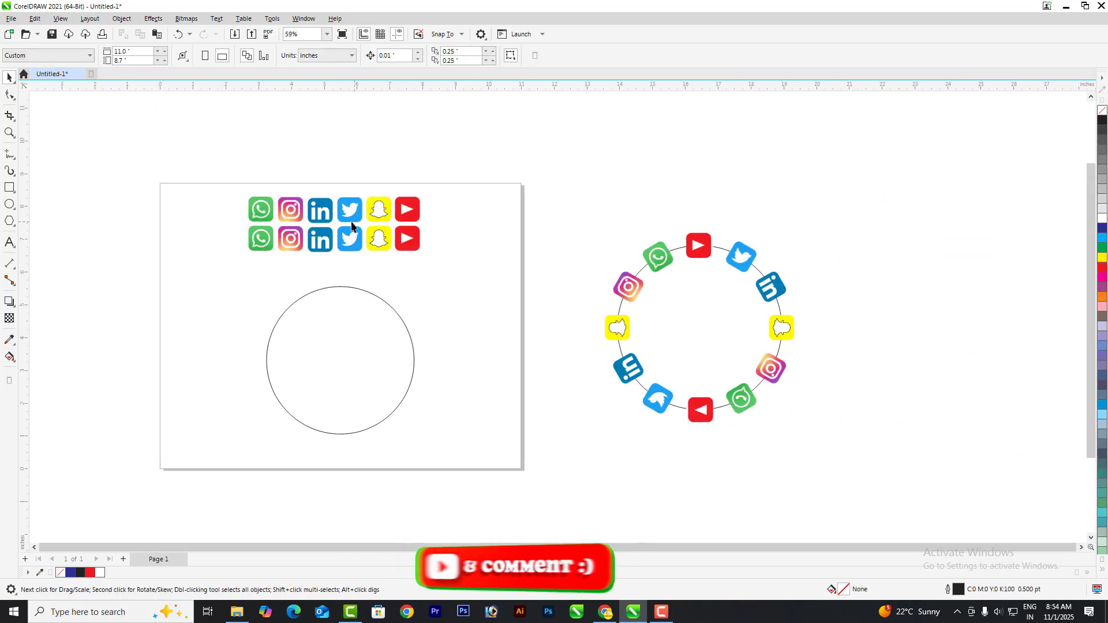
click(340, 287)
drag(217, 151, 467, 492)
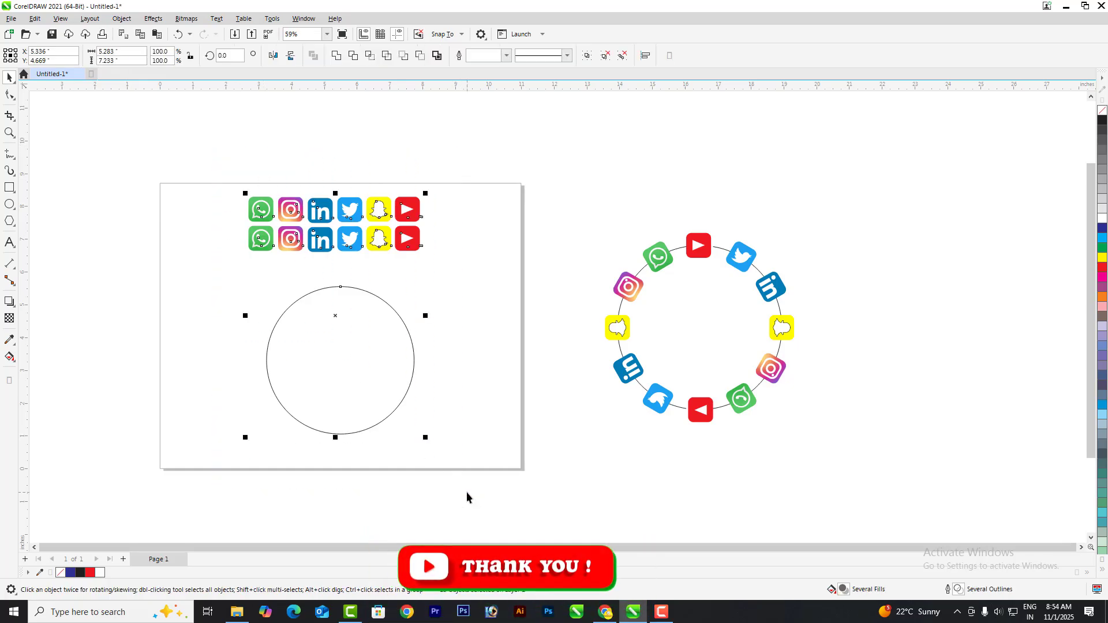
click(122, 19)
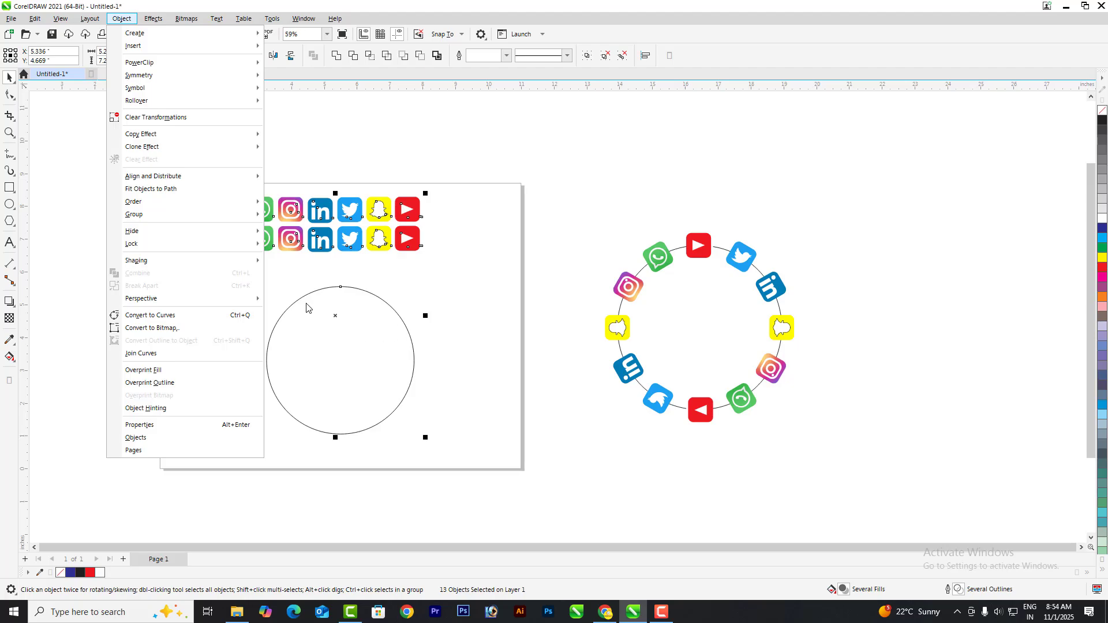
mouse_move(233, 299)
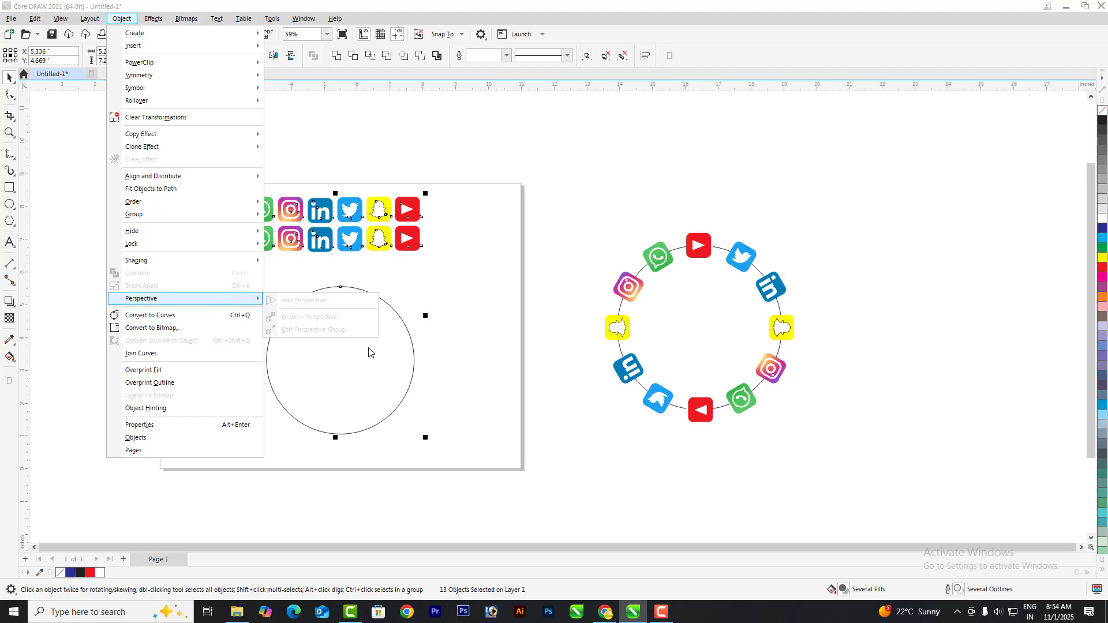
click(164, 194)
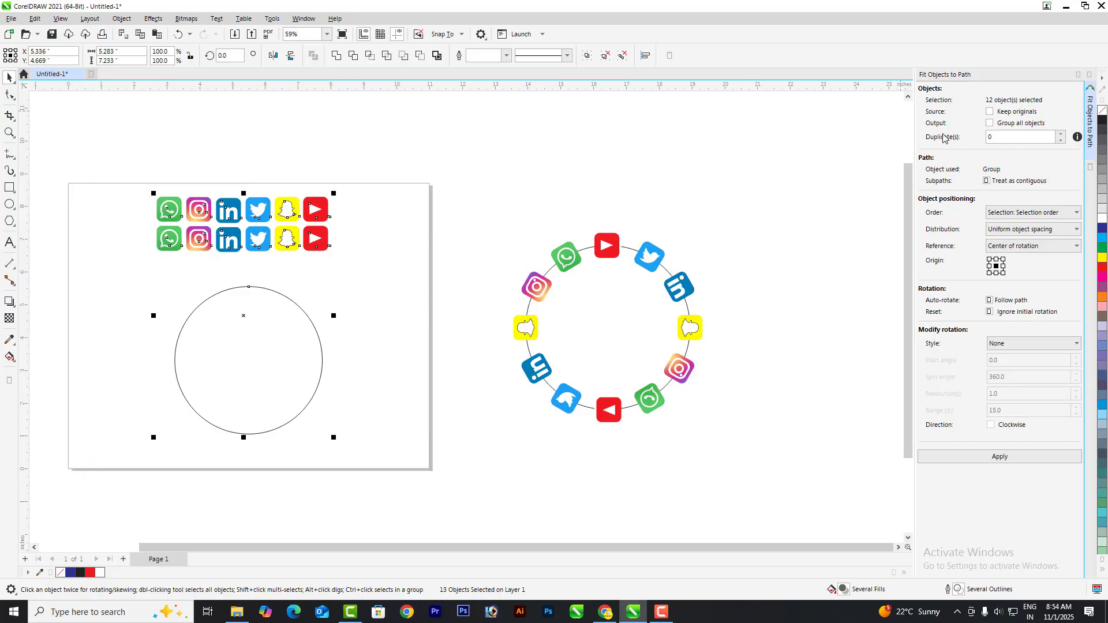
Step: Try to fit the icons to the circle with zero duplicates from the combined selection, and undo the result
click(1013, 135)
click(1000, 458)
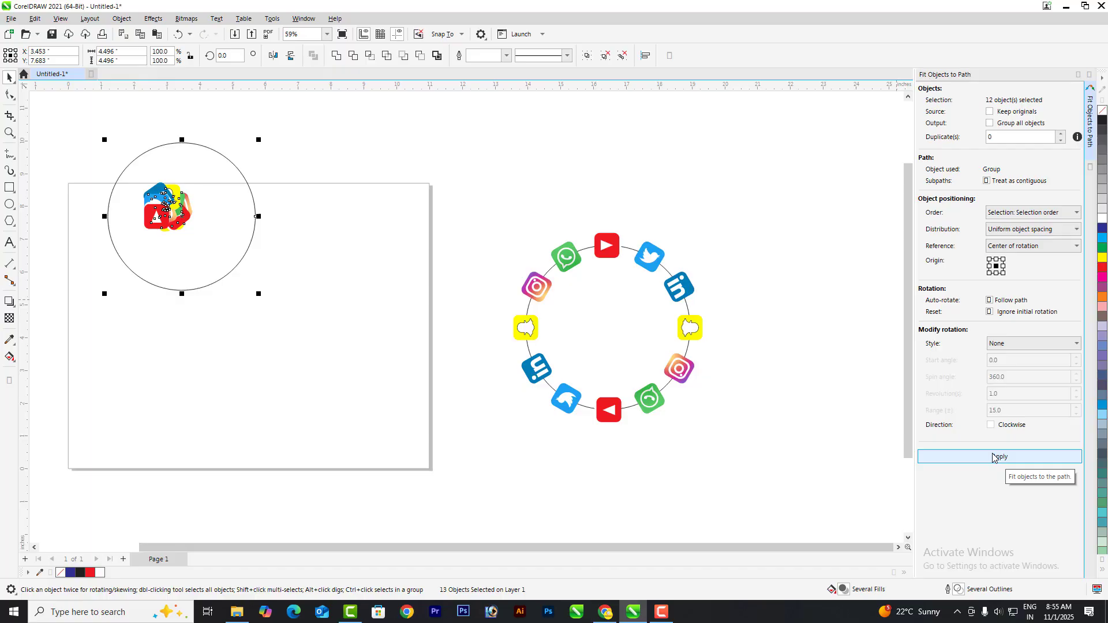
key(ctrl+z)
click(562, 496)
scroll(479, 434, down, 3)
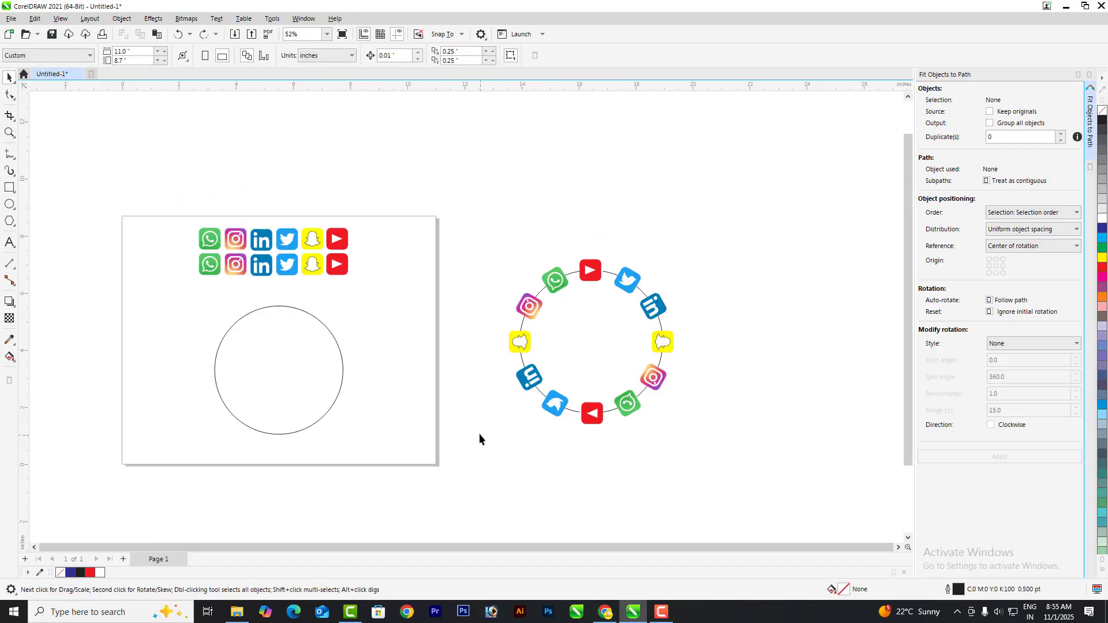
Step: Reposition the circle slightly, retry fitting all icons to it from an area selection, and undo the fit
click(337, 372)
scroll(338, 372, up, 4)
drag(338, 370, 336, 354)
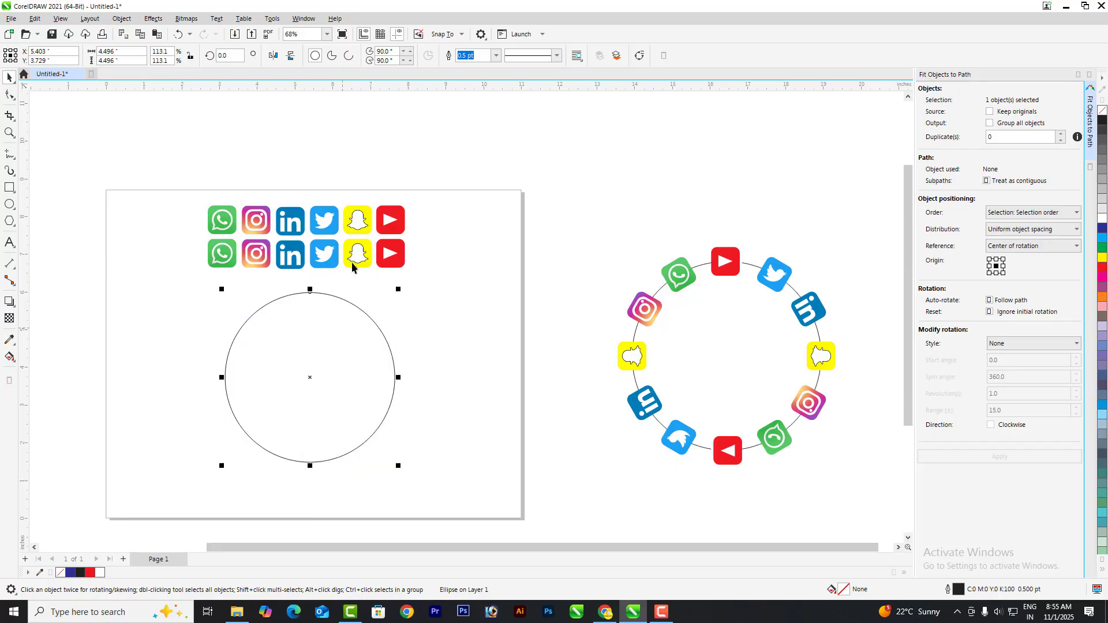
drag(160, 164, 454, 272)
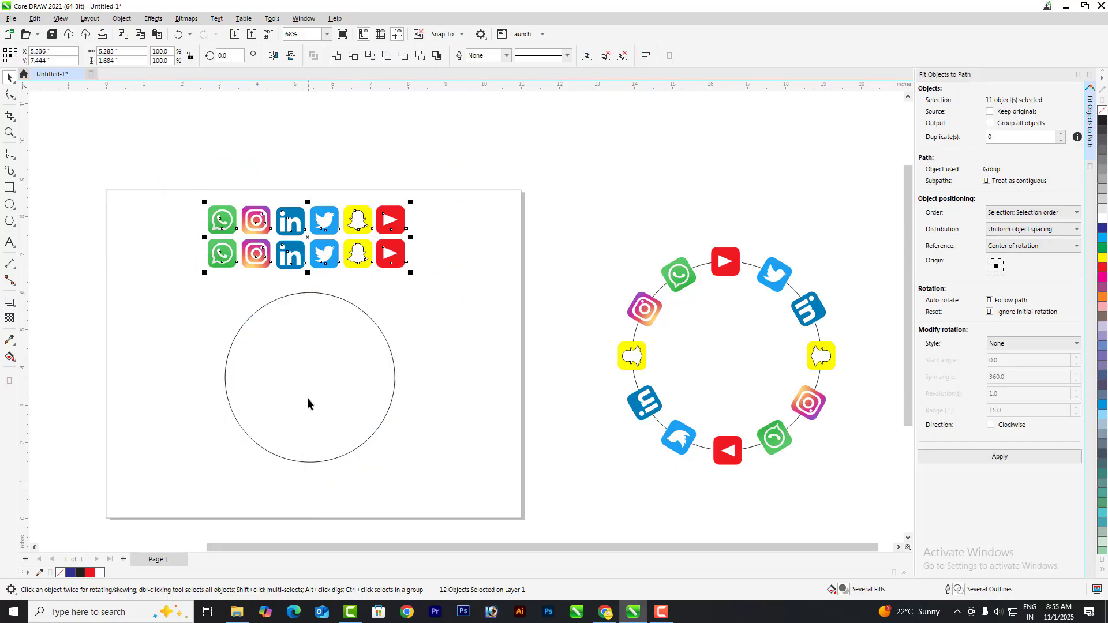
drag(155, 145, 456, 493)
click(995, 458)
key(ctrl+z)
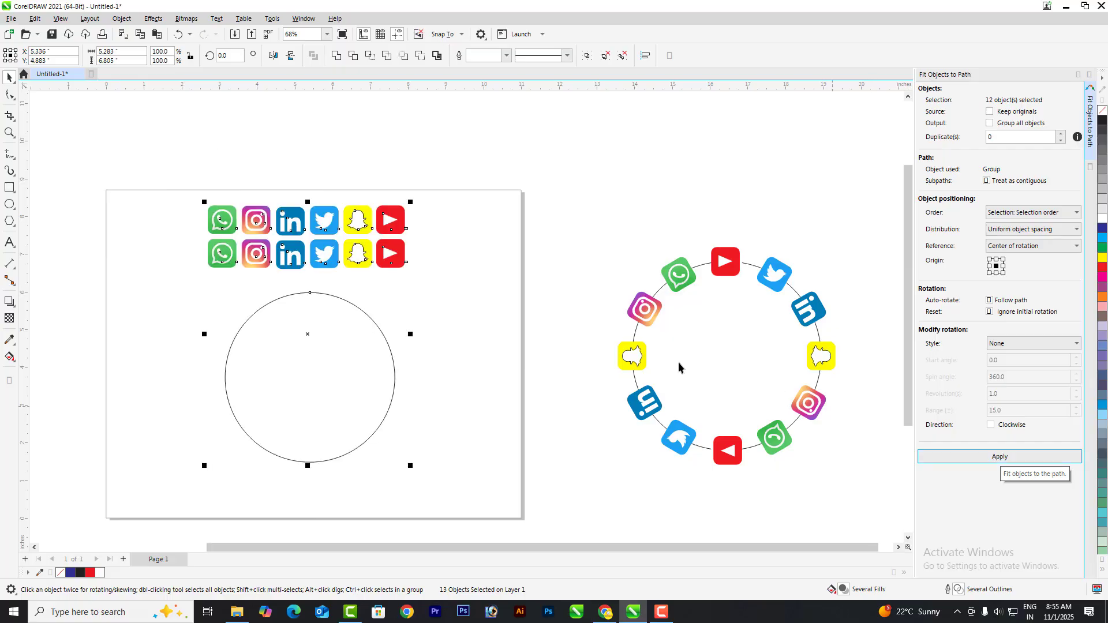
Step: Shift the circle slightly toward the icon rows and shrink it to about 3.98 inches in diameter
click(577, 266)
click(356, 255)
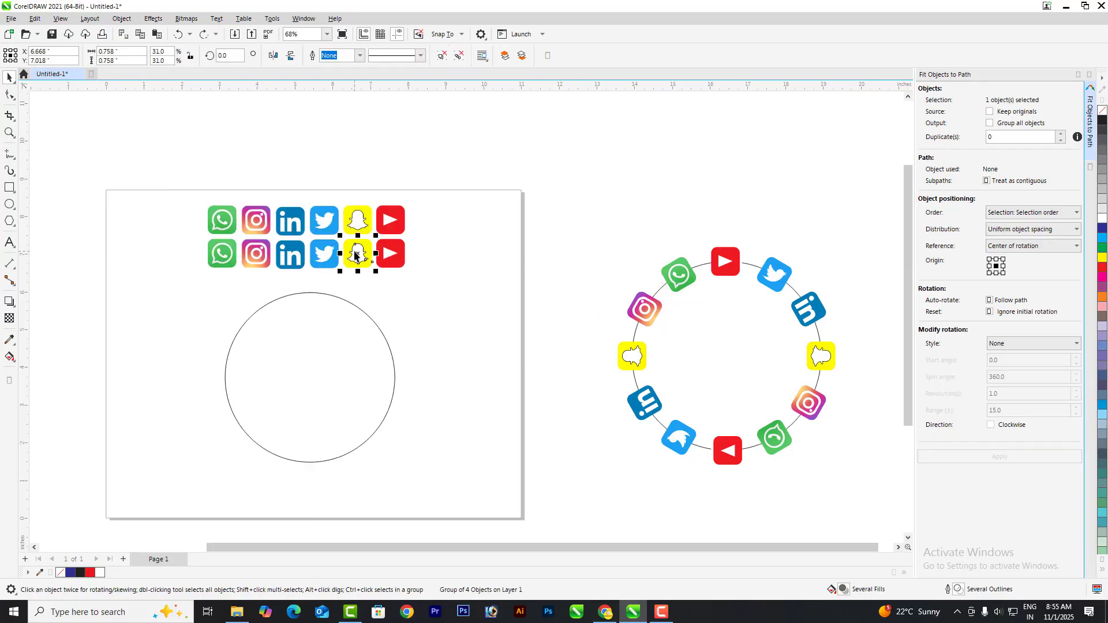
click(614, 196)
drag(311, 335, 304, 331)
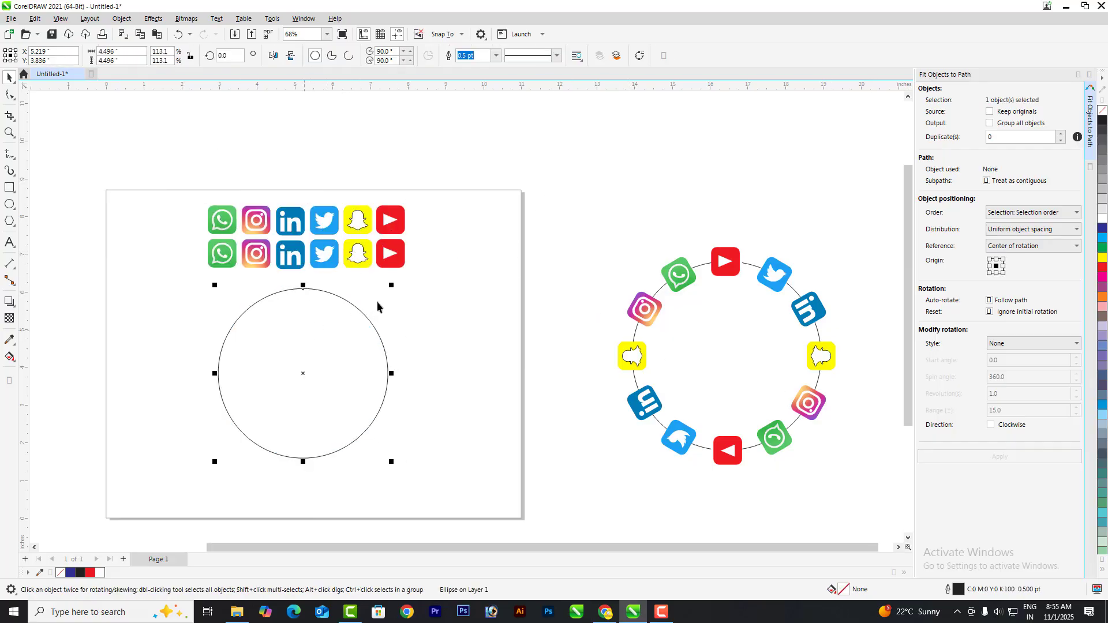
drag(391, 285, 382, 295)
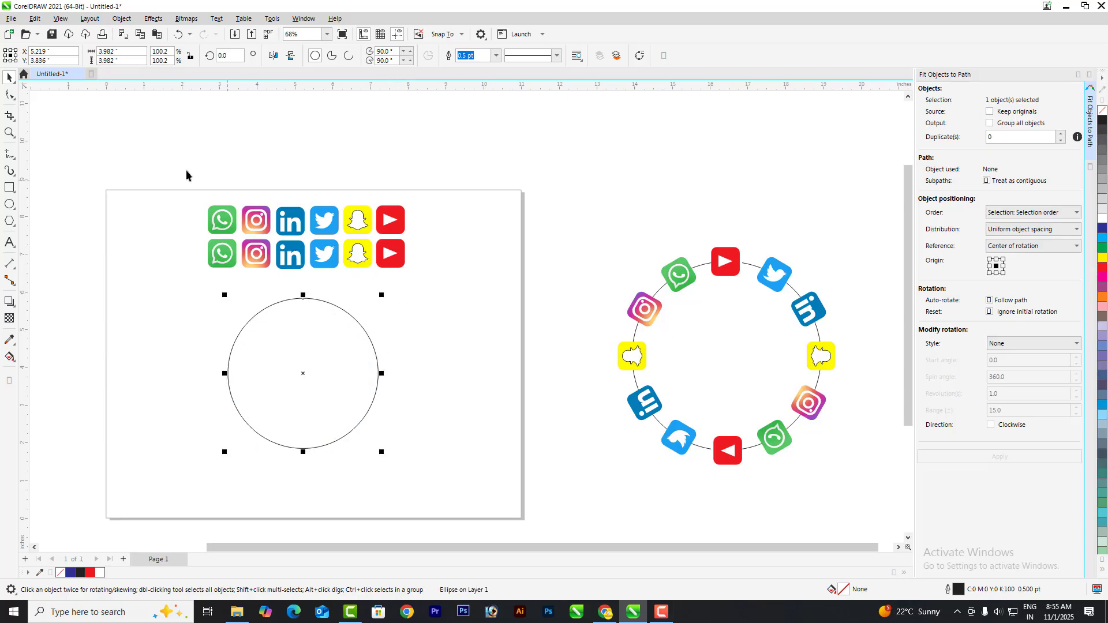
Step: Select both icon rows and scale them down together to about 4.78 inches wide overall
drag(178, 168, 411, 293)
scroll(451, 304, up, 1)
scroll(425, 217, down, 2)
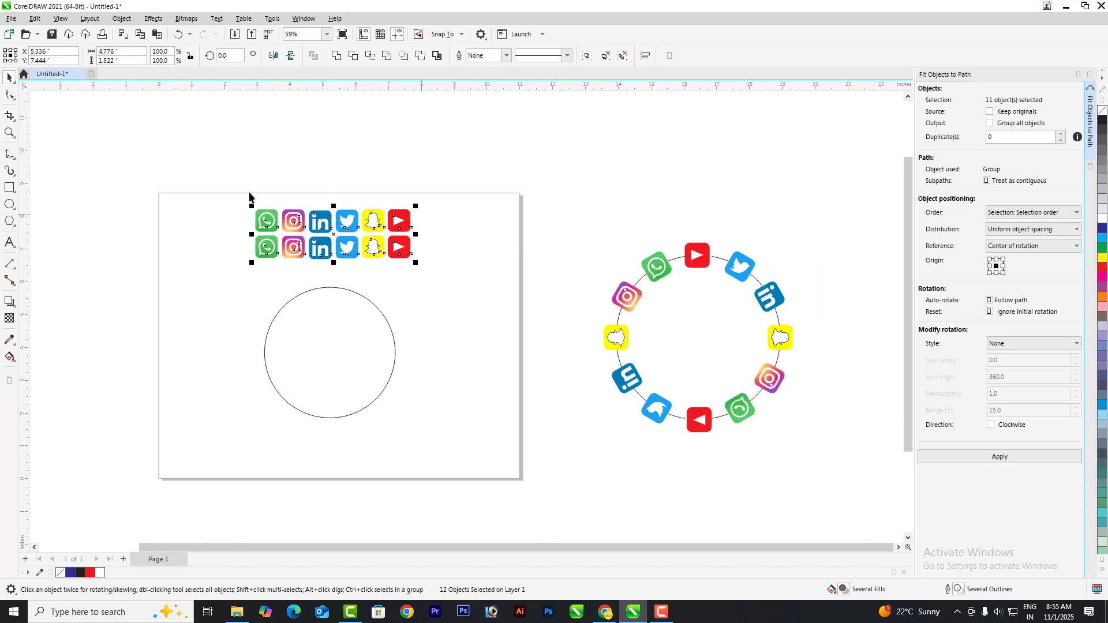
Step: Try fitting the scaled icons to the smaller circle from one area selection, undo the fit, and clear the selection
drag(468, 459, 469, 459)
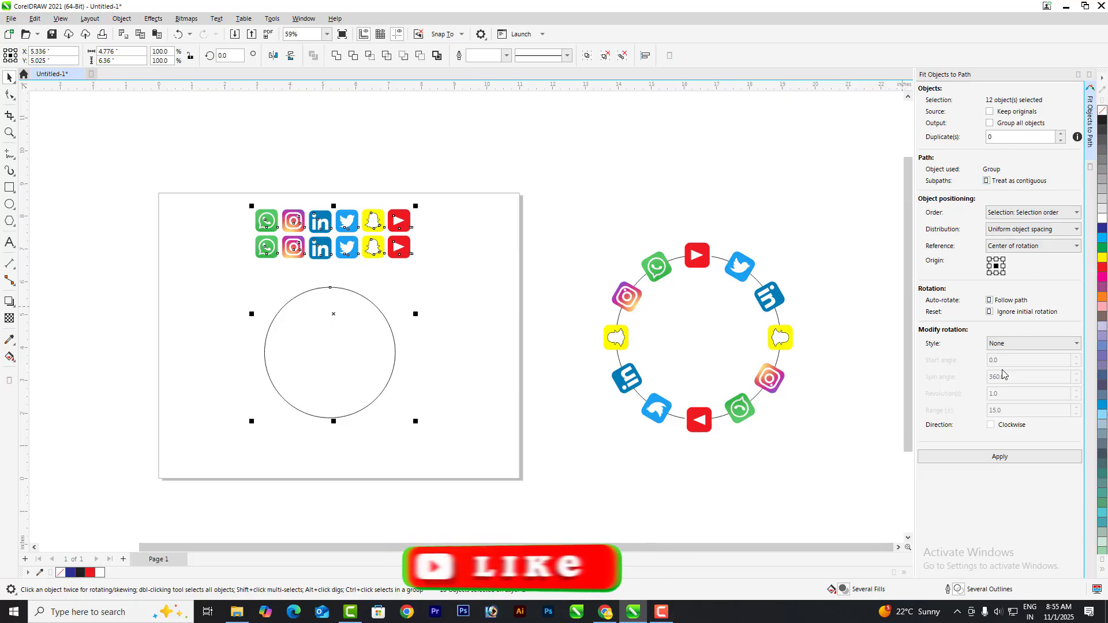
click(982, 457)
key(ctrl+z)
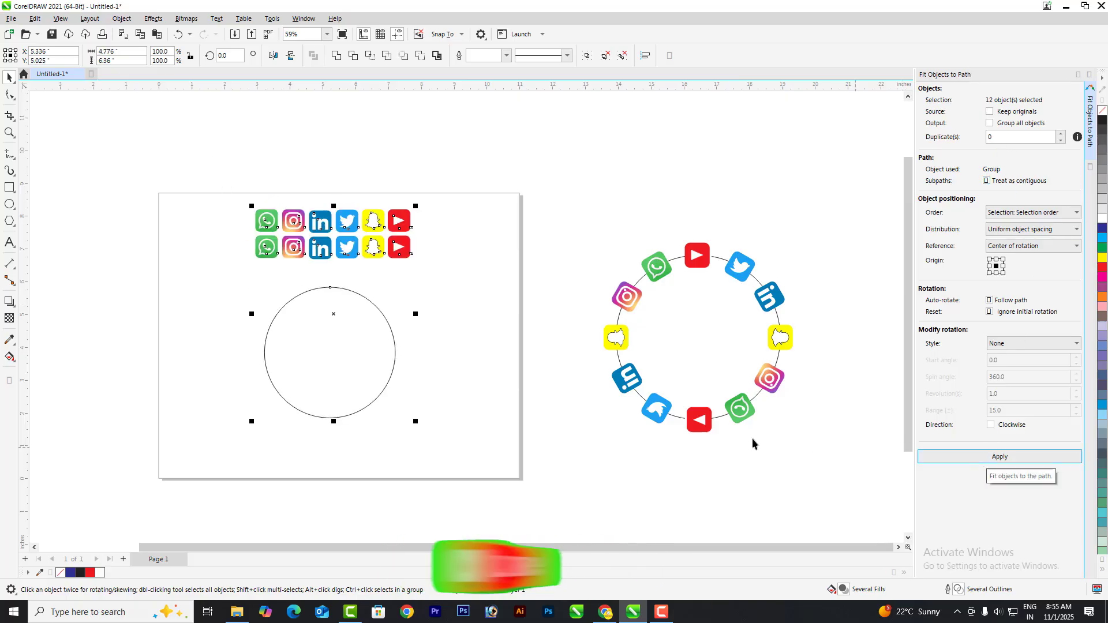
click(554, 436)
click(346, 243)
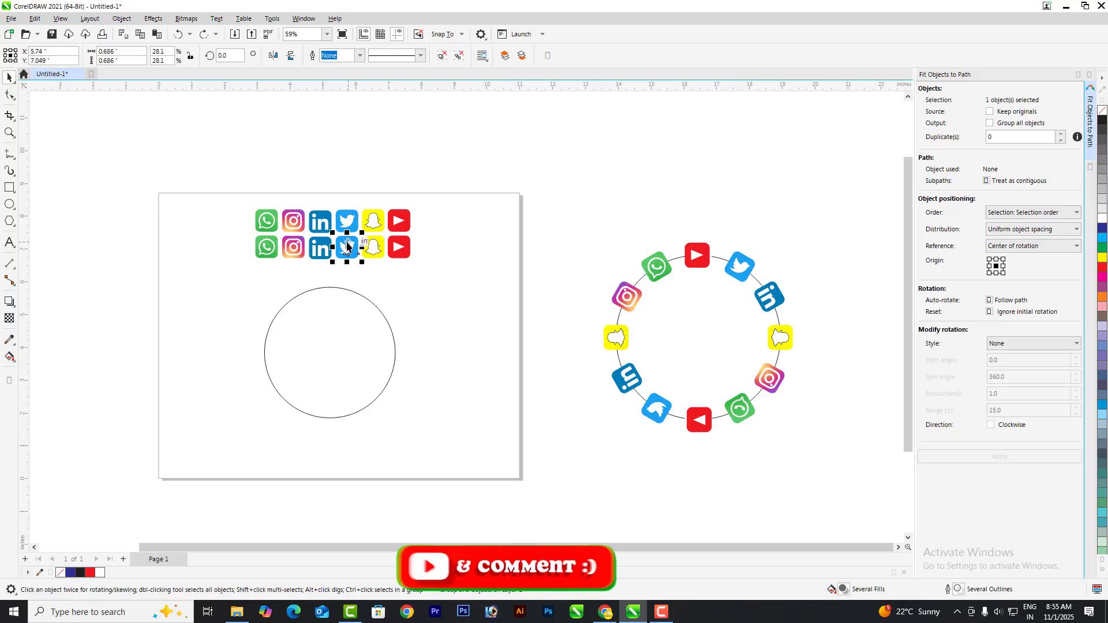
click(494, 210)
Step: Select the two icon rows, add the circle last as the path, and fit the icons around it with uniform object spacing
drag(485, 161, 413, 271)
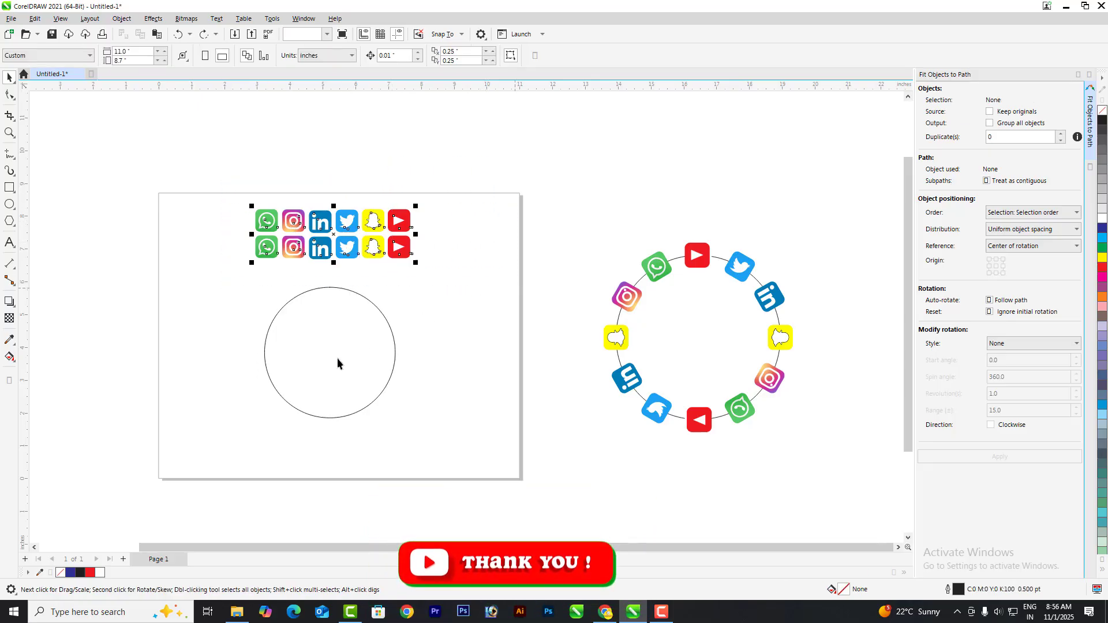
shift+click(337, 358)
click(992, 454)
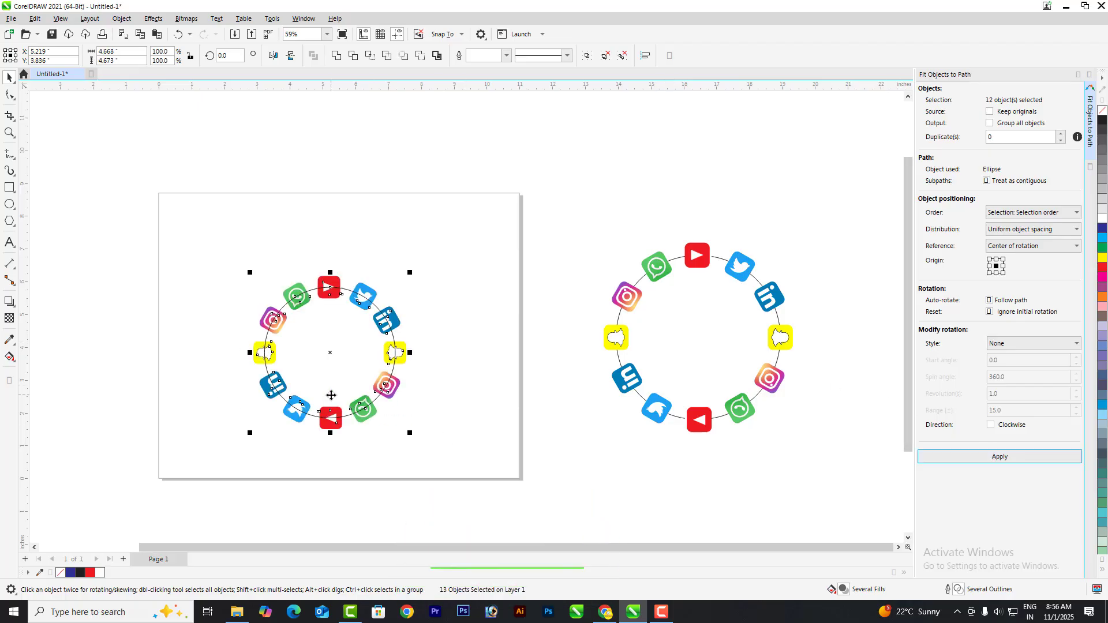
scroll(333, 394, up, 1)
click(483, 408)
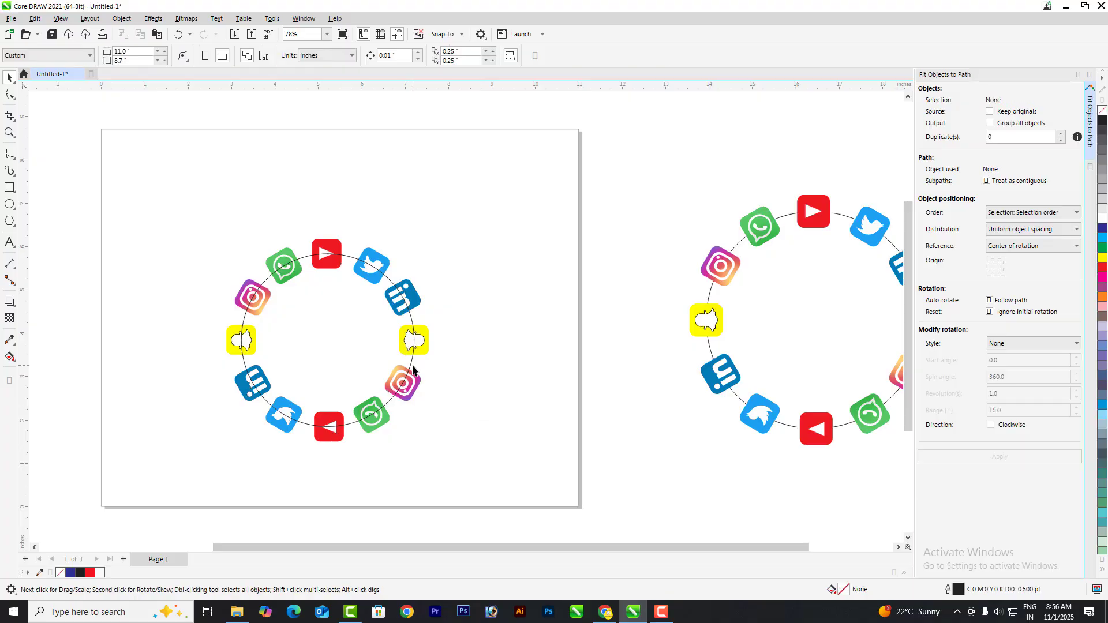
Step: Move the circle out of the fitted icon ring to the page's upper-right corner so the icons stand alone
click(412, 364)
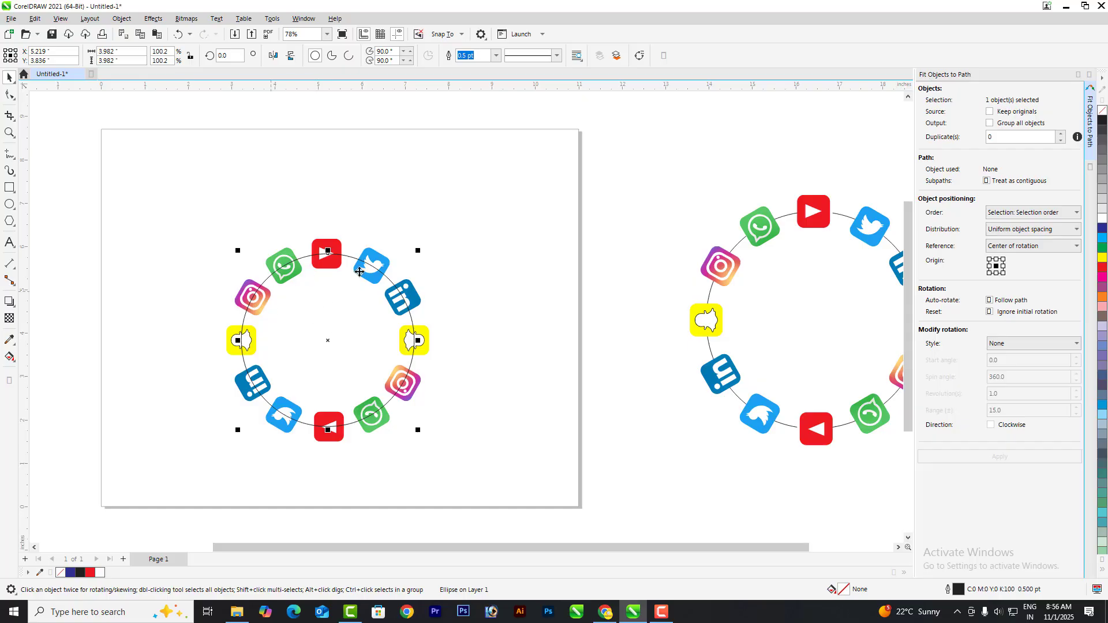
scroll(324, 326, down, 1)
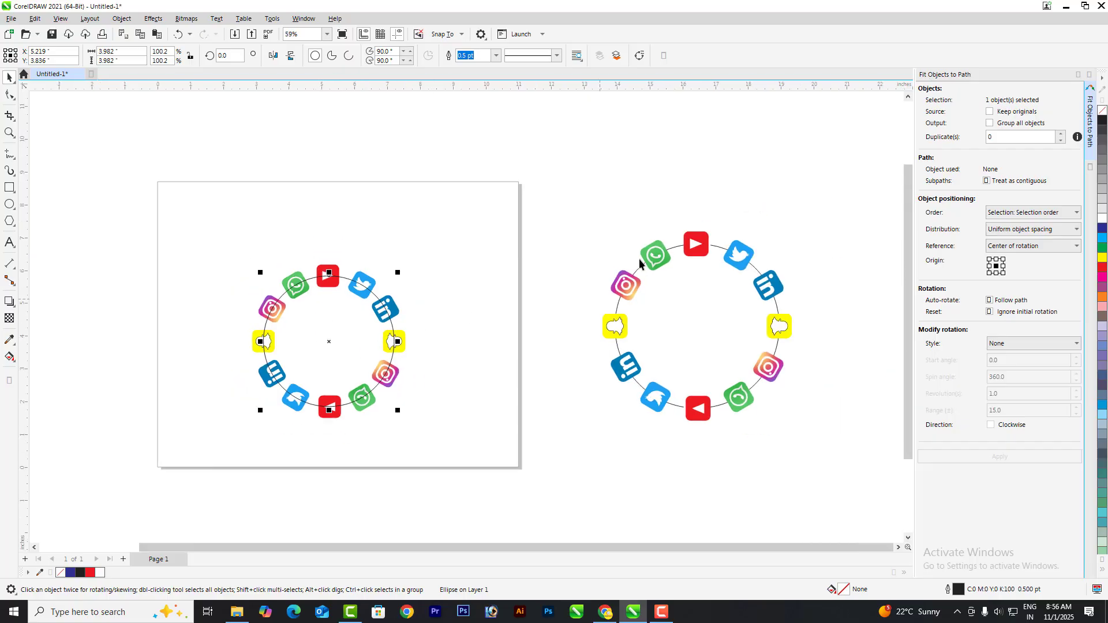
click(416, 347)
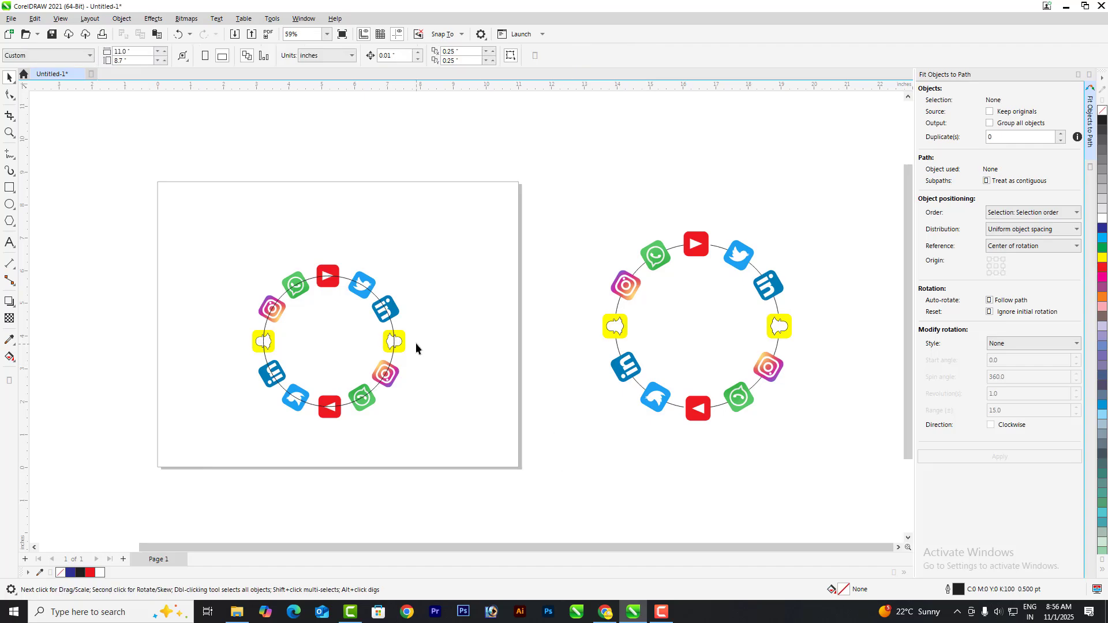
click(393, 334)
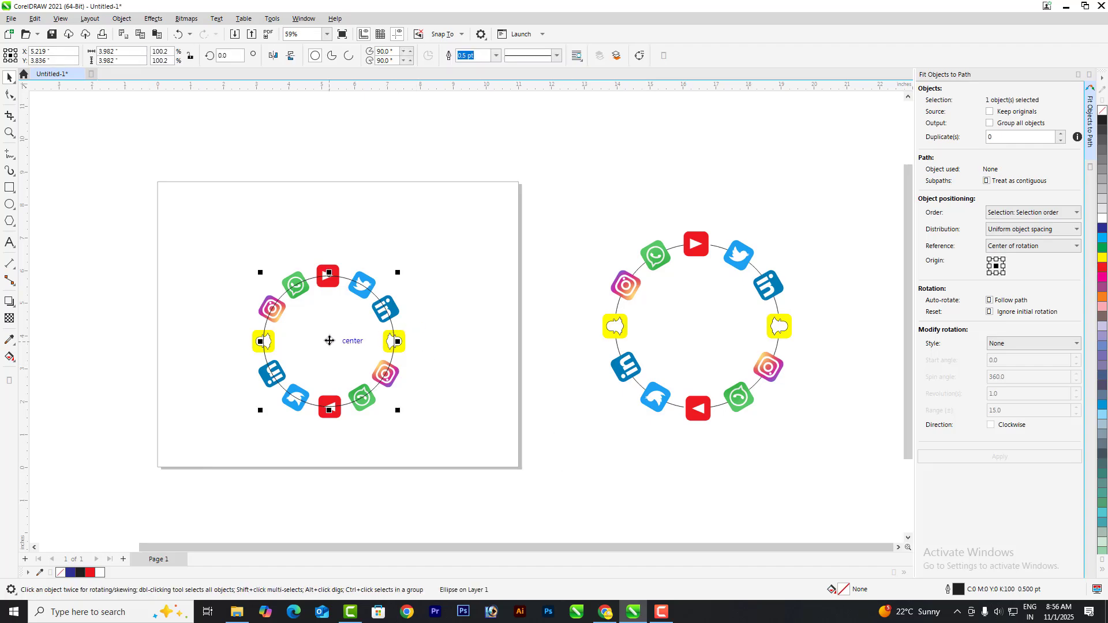
drag(326, 340, 552, 179)
scroll(292, 260, up, 3)
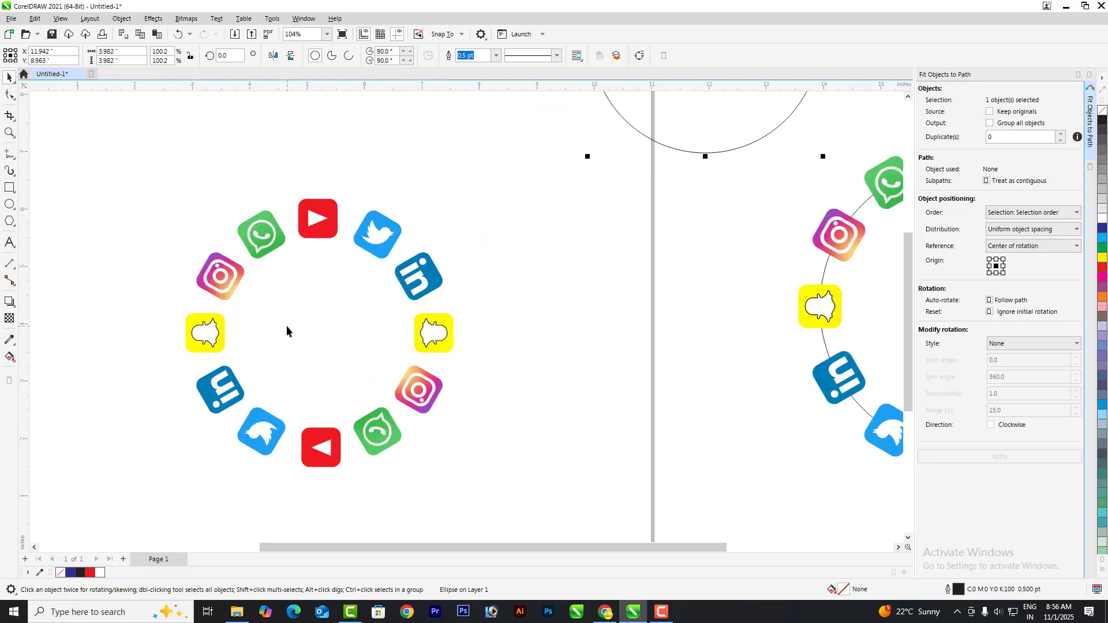
scroll(358, 271, up, 1)
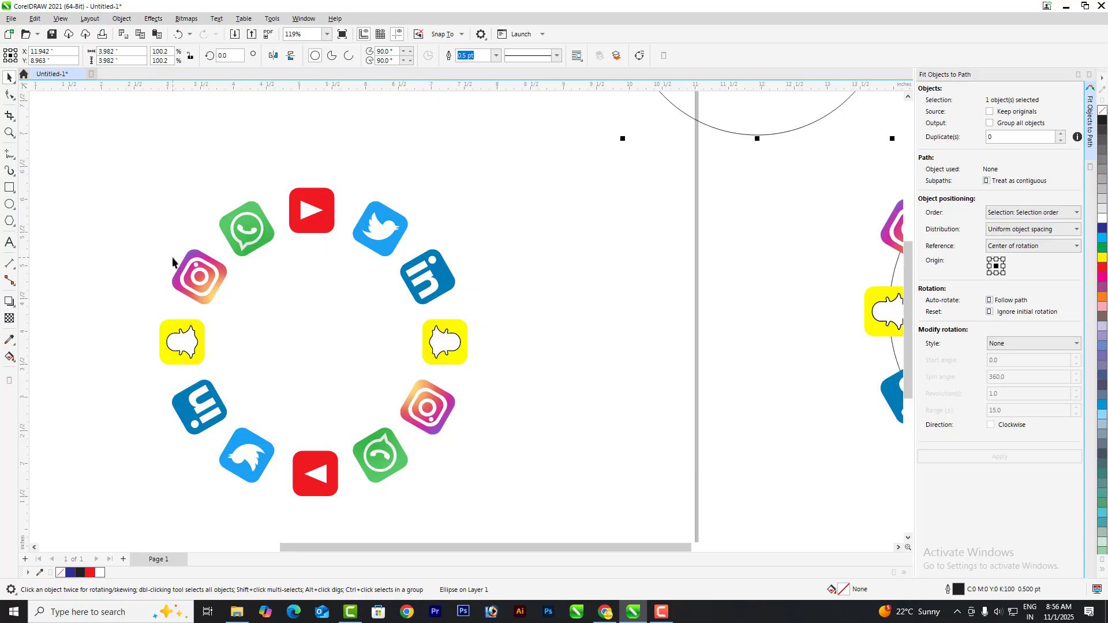
scroll(296, 393, down, 4)
scroll(318, 300, down, 2)
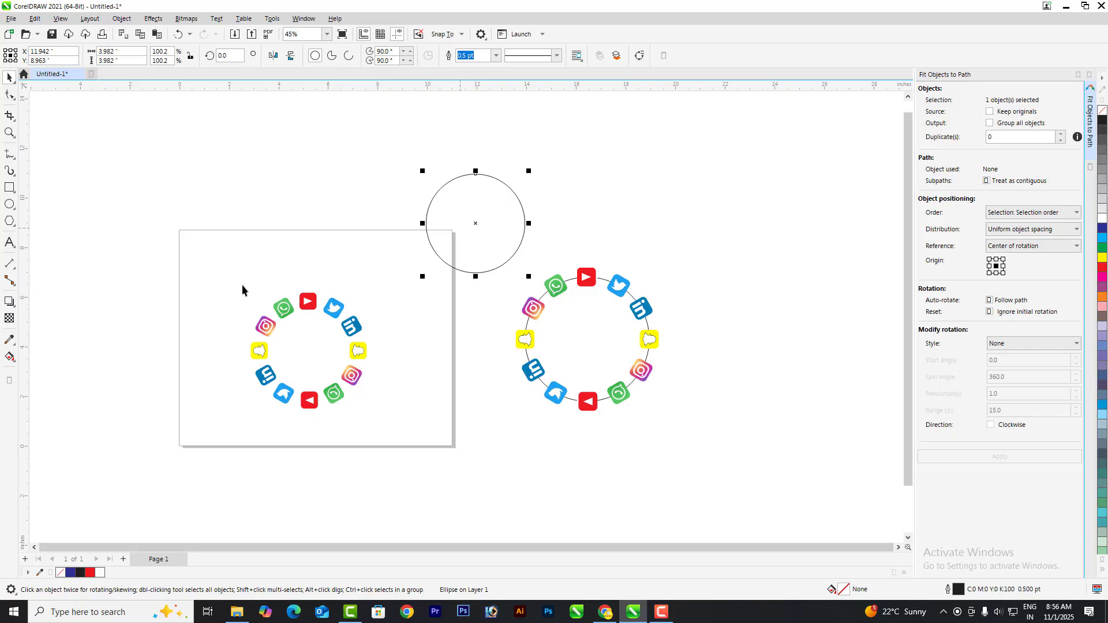
Step: Select the grouped ring of twelve fitted icons on the page, move it above the page, and delete it
drag(243, 288, 258, 346)
drag(396, 470, 396, 469)
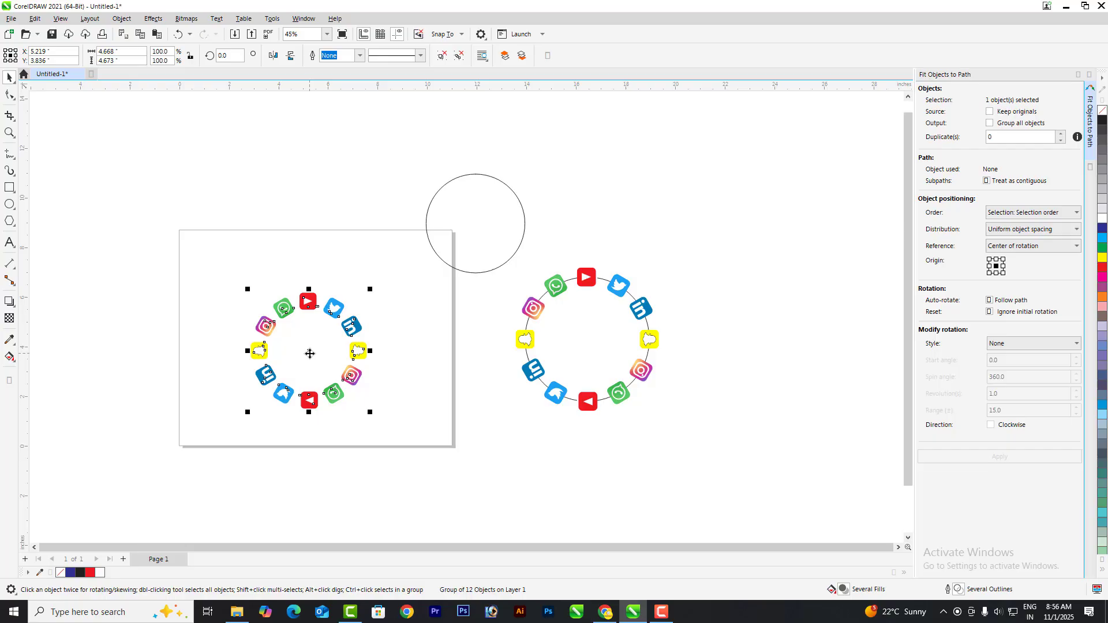
drag(310, 353, 254, 168)
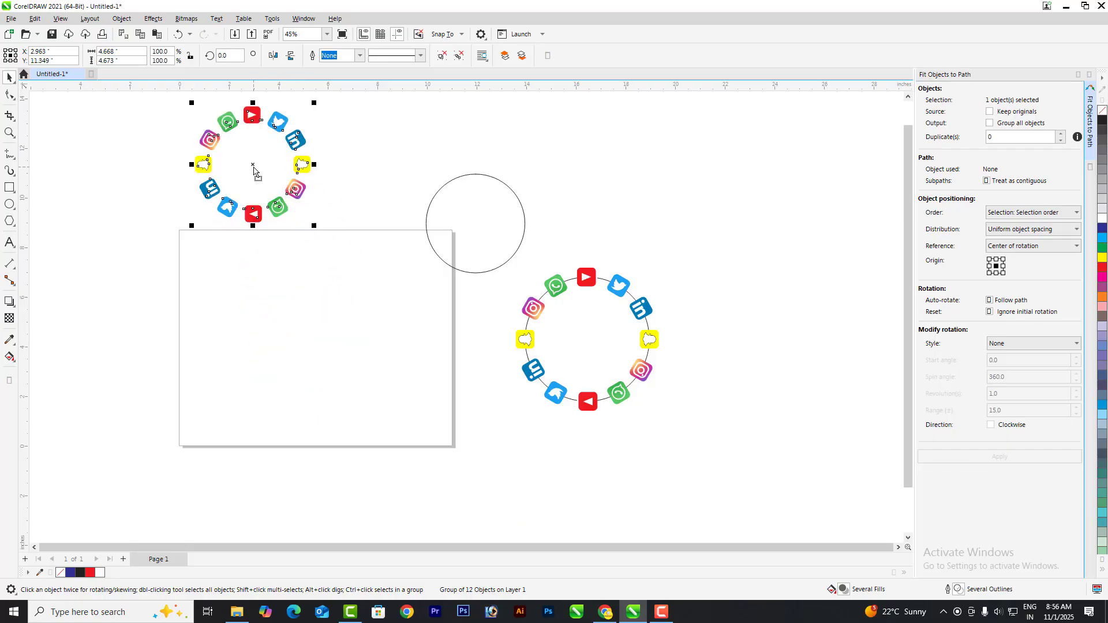
key(Delete)
Step: Move the empty circle back onto the lower middle of the page and deselect it
drag(445, 216, 316, 368)
scroll(319, 350, up, 2)
click(420, 333)
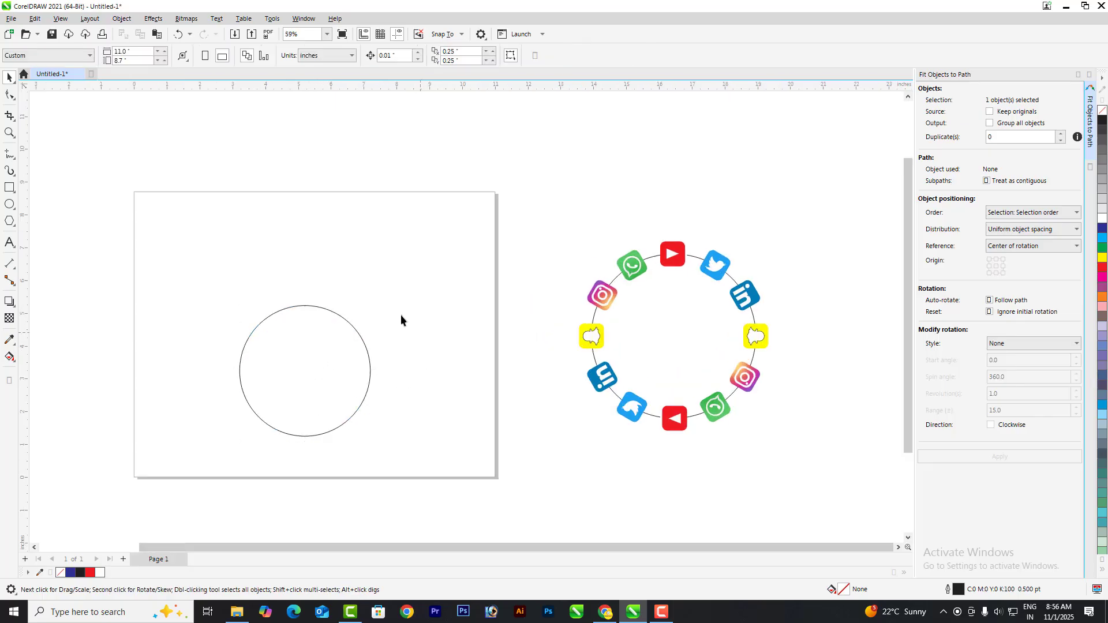
Step: Draw an upright rectangle about 0.70 by 1.07 inches on the page above the circle
click(11, 188)
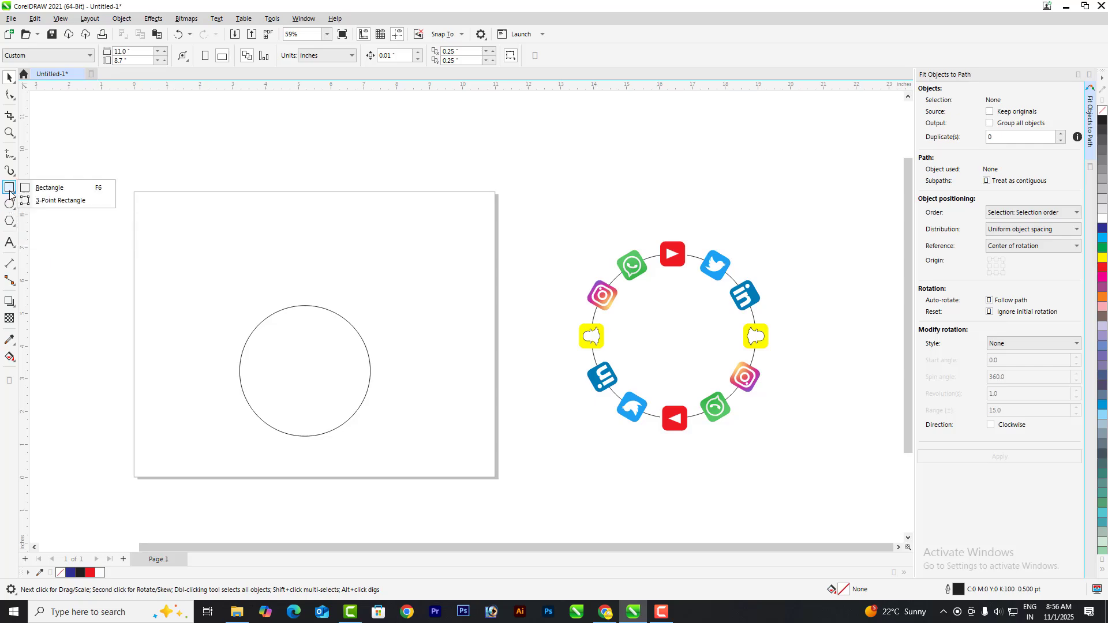
click(35, 183)
scroll(359, 330, up, 1)
drag(313, 230, 341, 272)
click(10, 77)
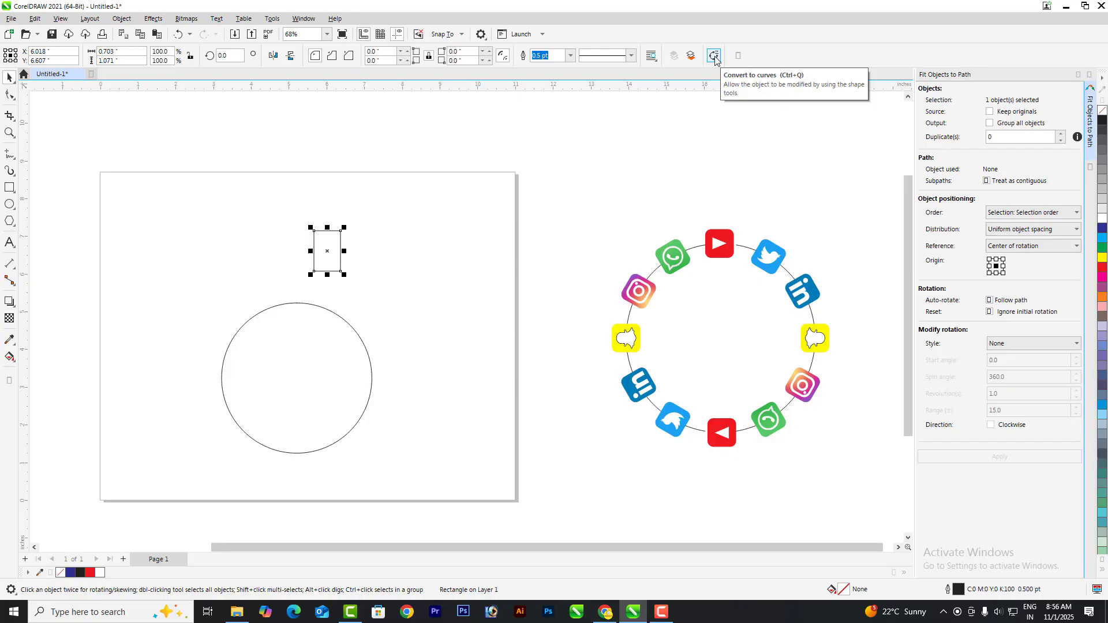
Step: Convert the rectangle to curves and add a node at the midpoint of its top, right and left sides
click(714, 58)
click(10, 95)
scroll(326, 234, up, 6)
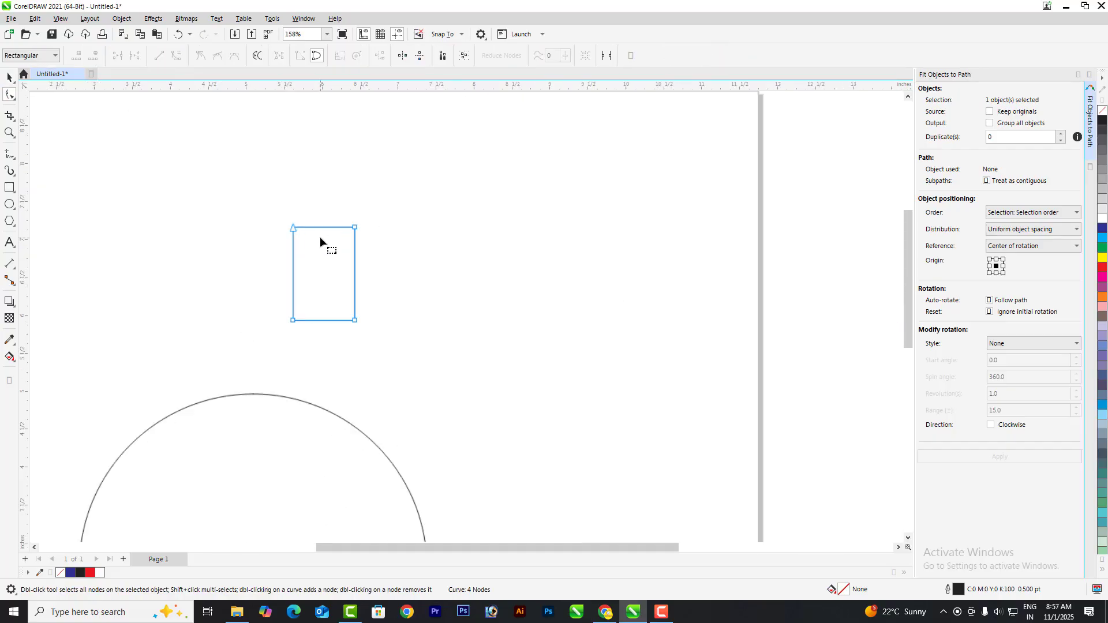
scroll(320, 236, up, 3)
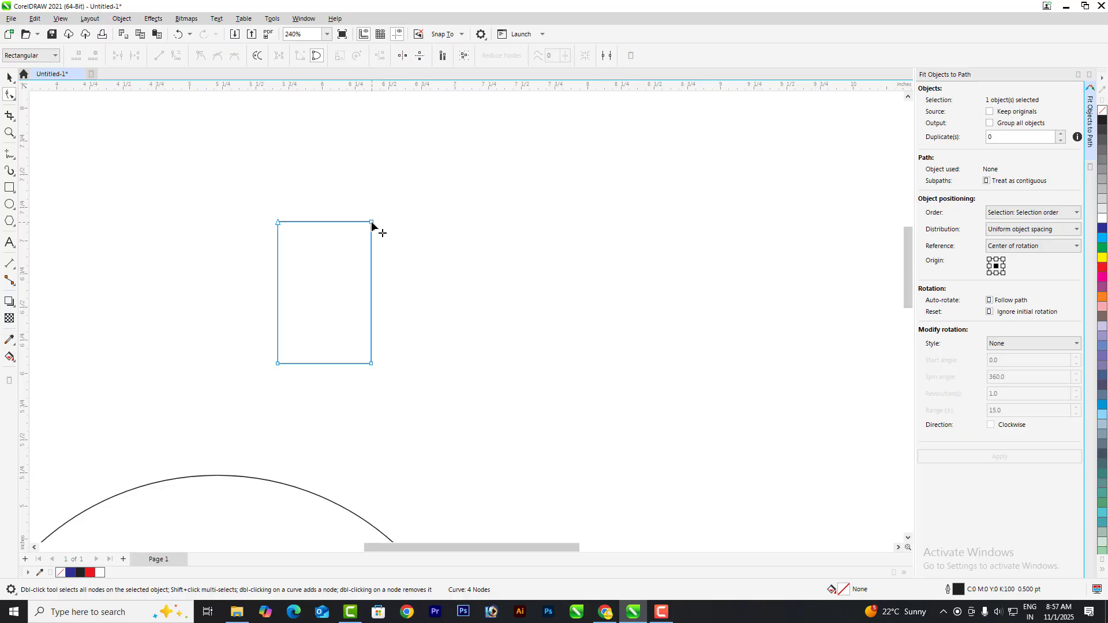
click(372, 223)
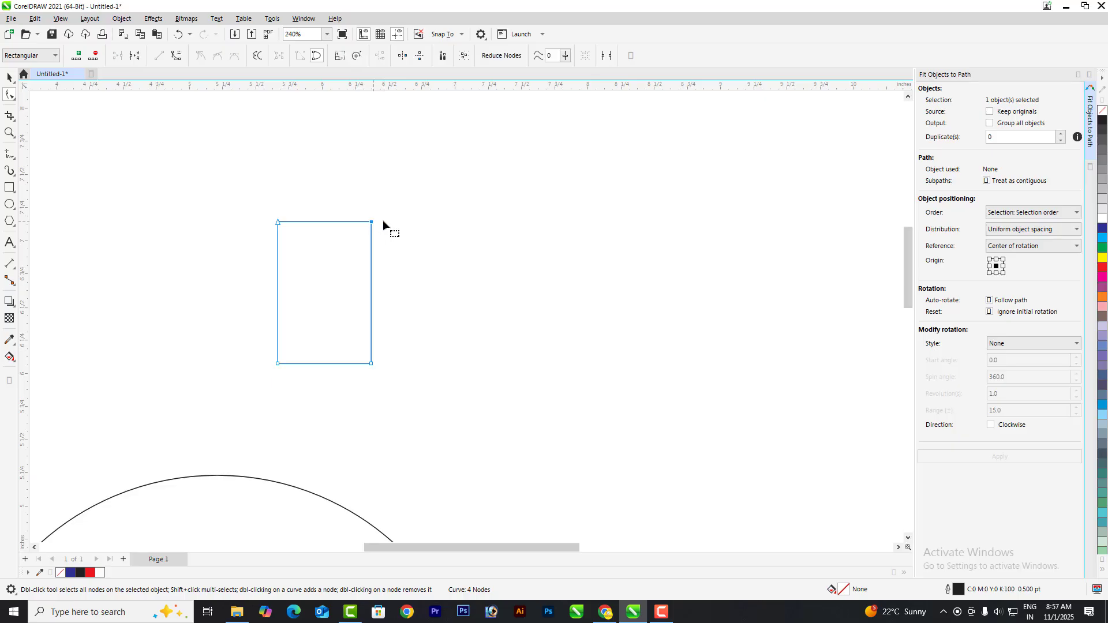
double_click(324, 223)
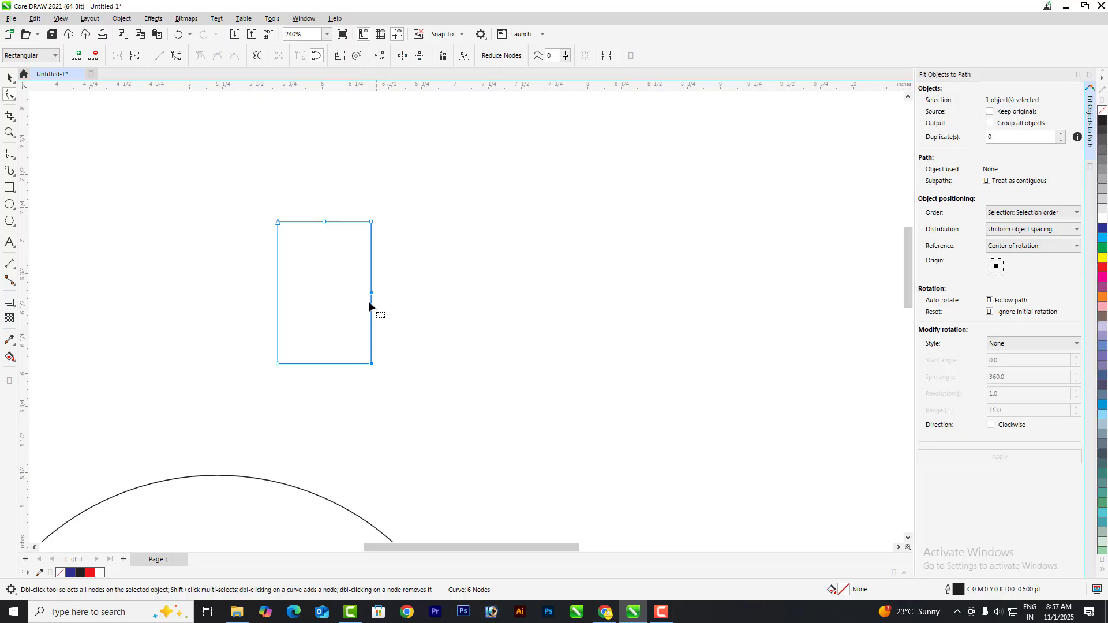
click(279, 224)
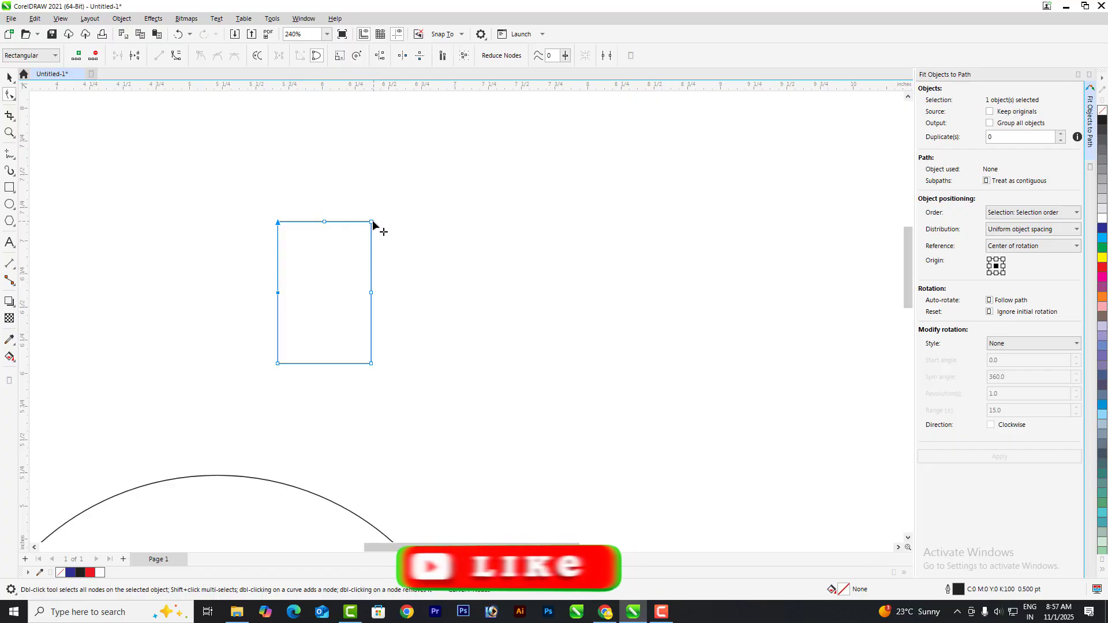
scroll(372, 226, up, 3)
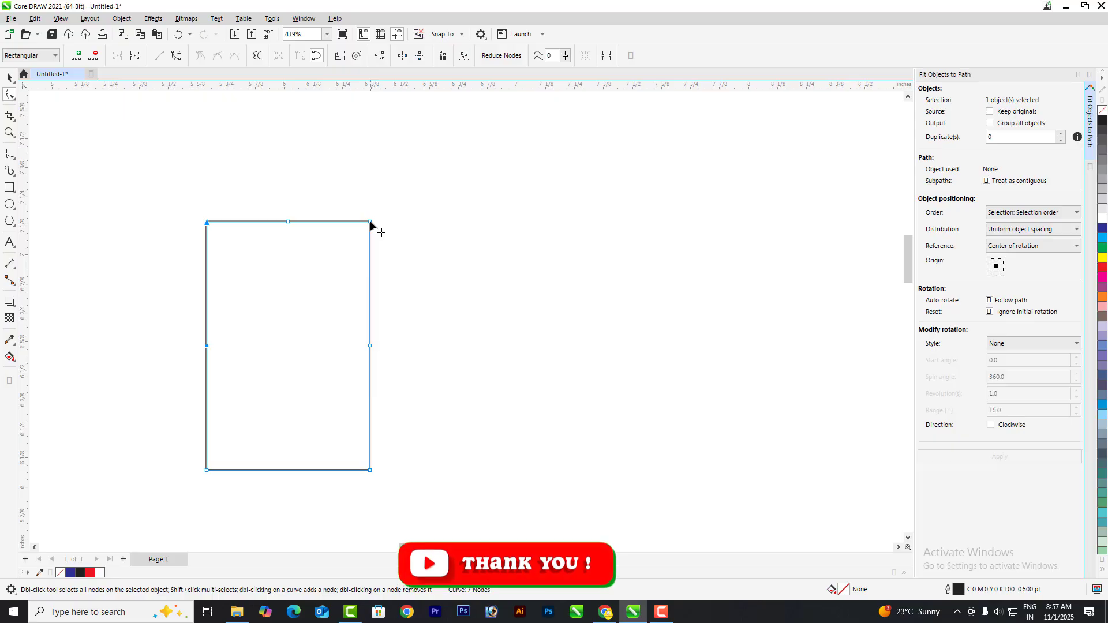
Step: Delete the two upper corner nodes to turn the rectangle into a pointed, house-like shape
double_click(370, 223)
double_click(207, 223)
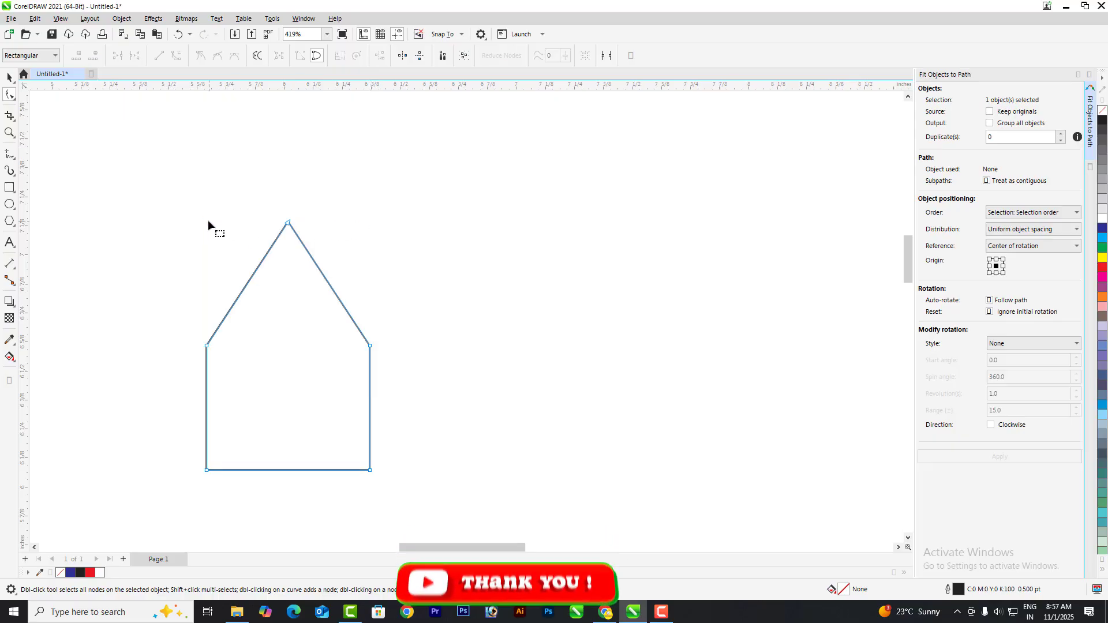
key(space)
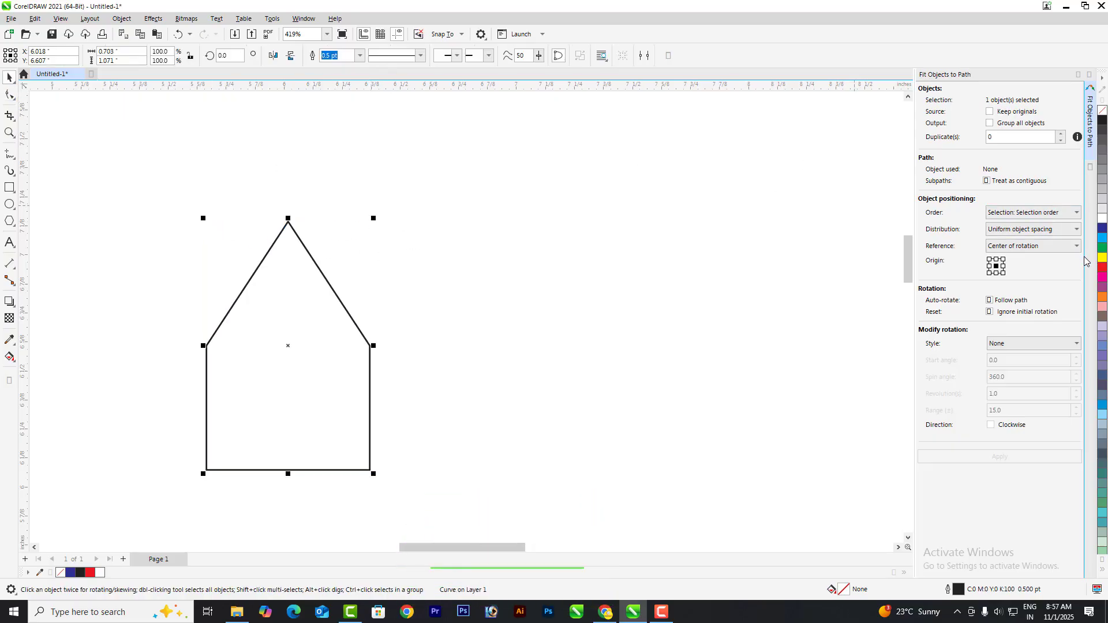
Step: Fill the pointed shape with dark blue and apply a vertical fountain fill fading from blue at the tip to white at the base
click(1101, 231)
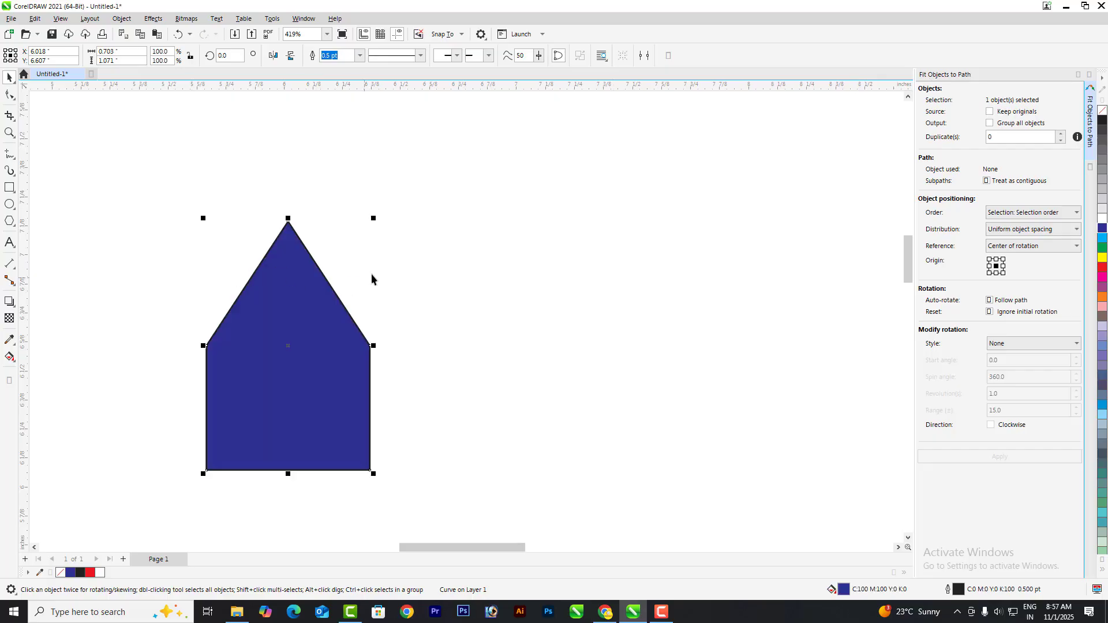
key(g)
drag(288, 241, 287, 455)
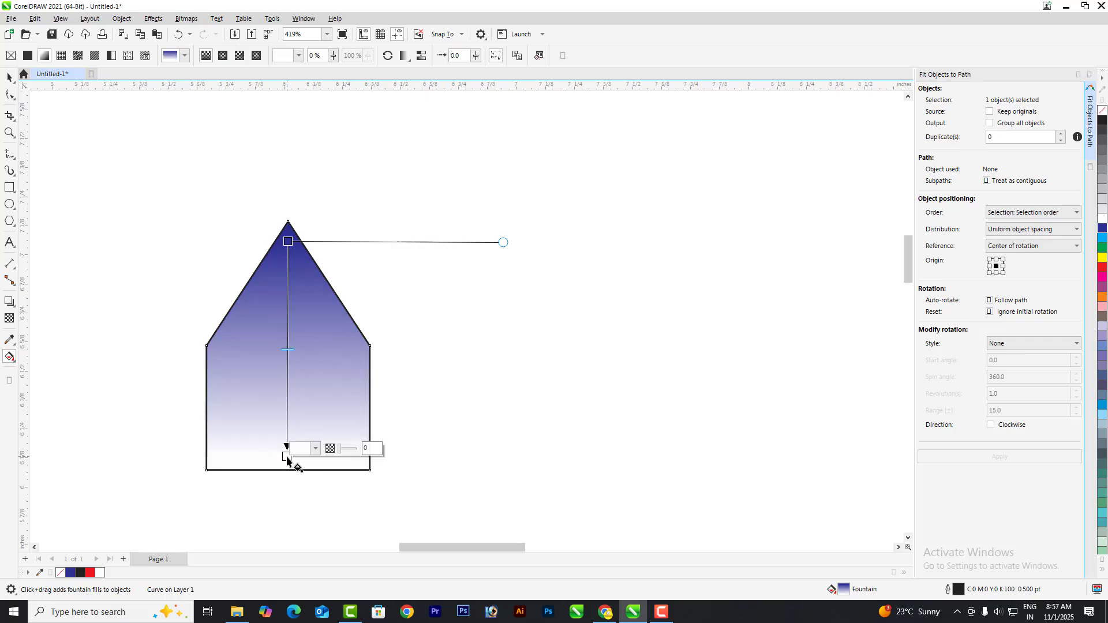
click(10, 358)
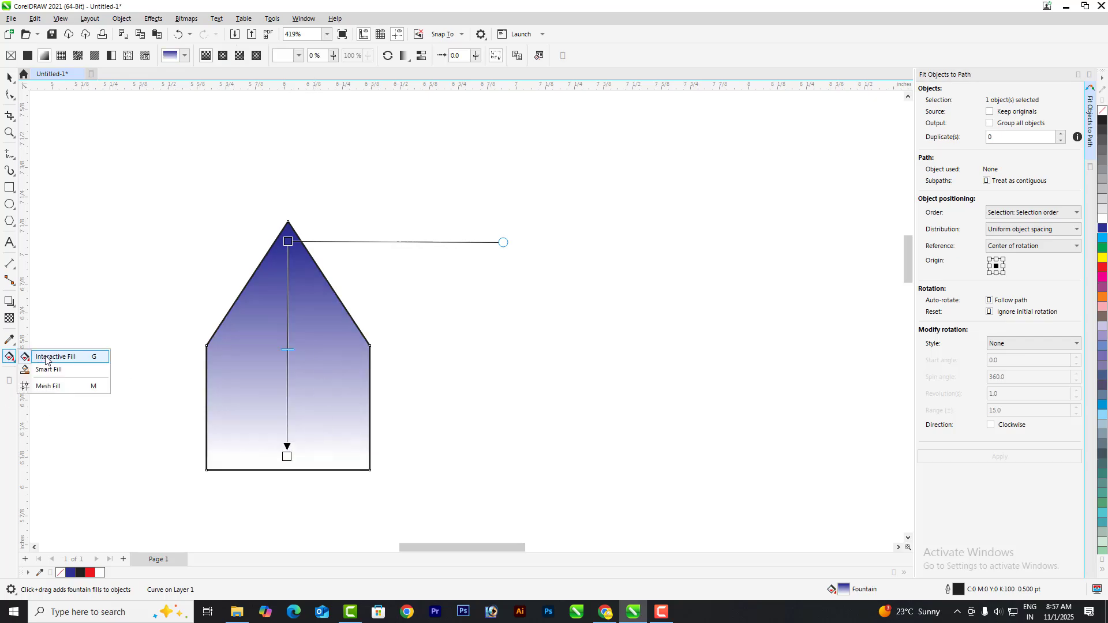
click(11, 80)
click(27, 79)
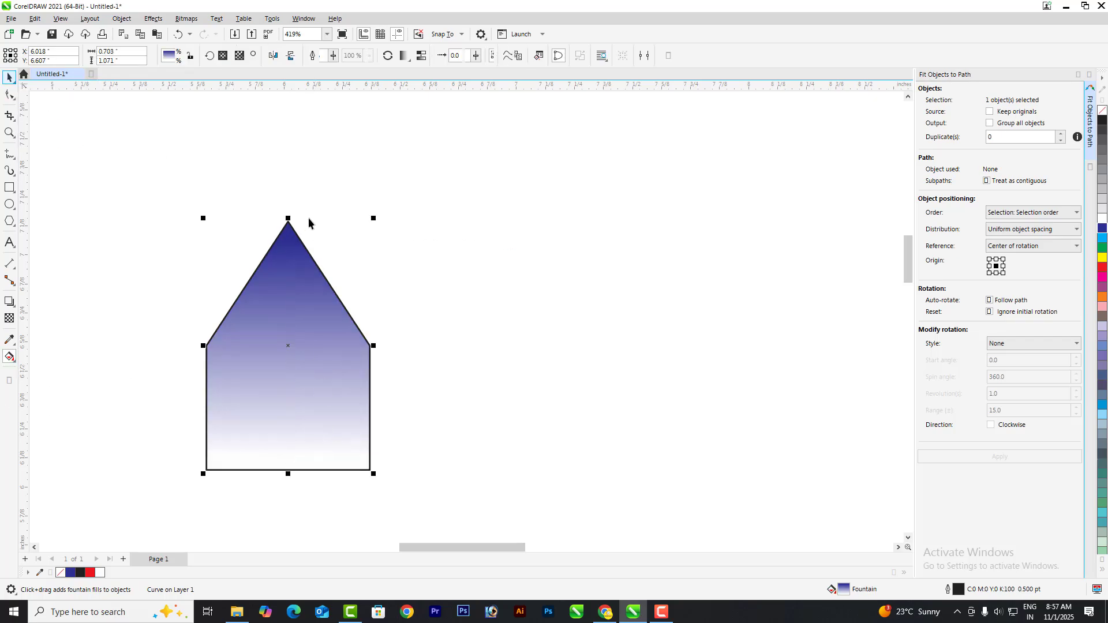
Step: Move the pointed shape to just above the top of the circle and select the shape together with the circle
scroll(332, 226, down, 2)
scroll(354, 231, down, 3)
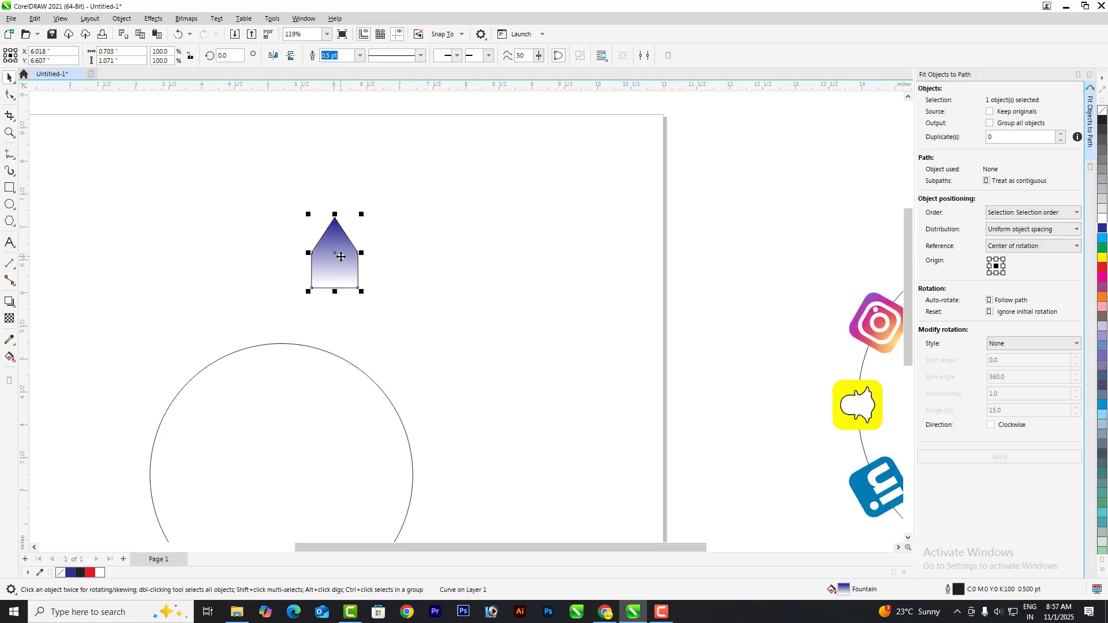
drag(341, 259, 293, 288)
scroll(305, 222, down, 1)
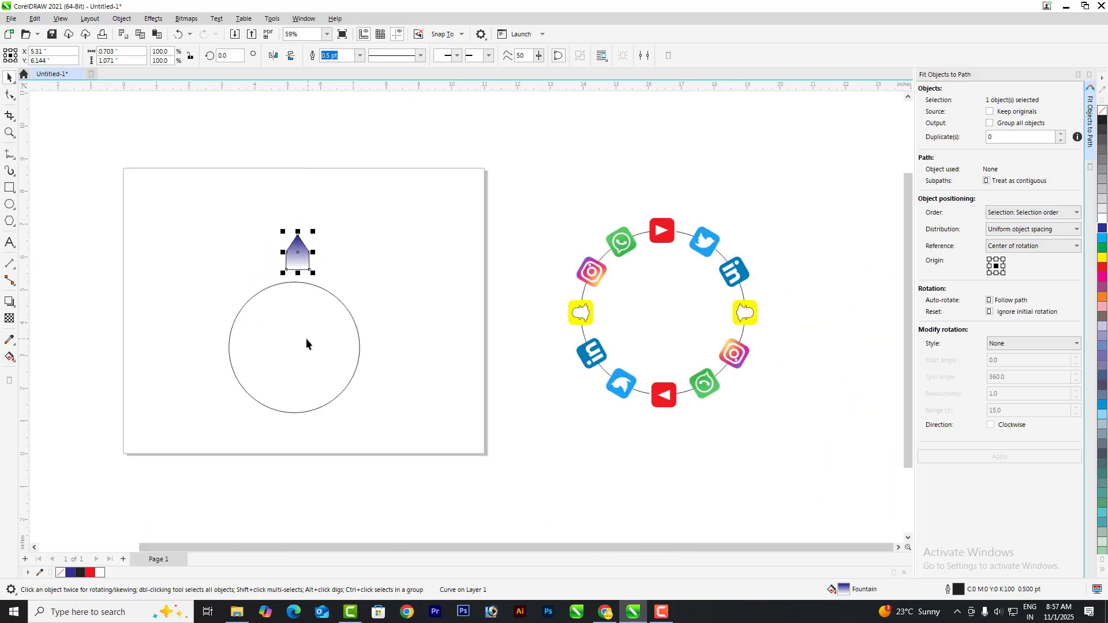
shift+click(307, 339)
Step: Try fitting the pointed shape to the circle with 5 duplicates, and undo it
click(999, 139)
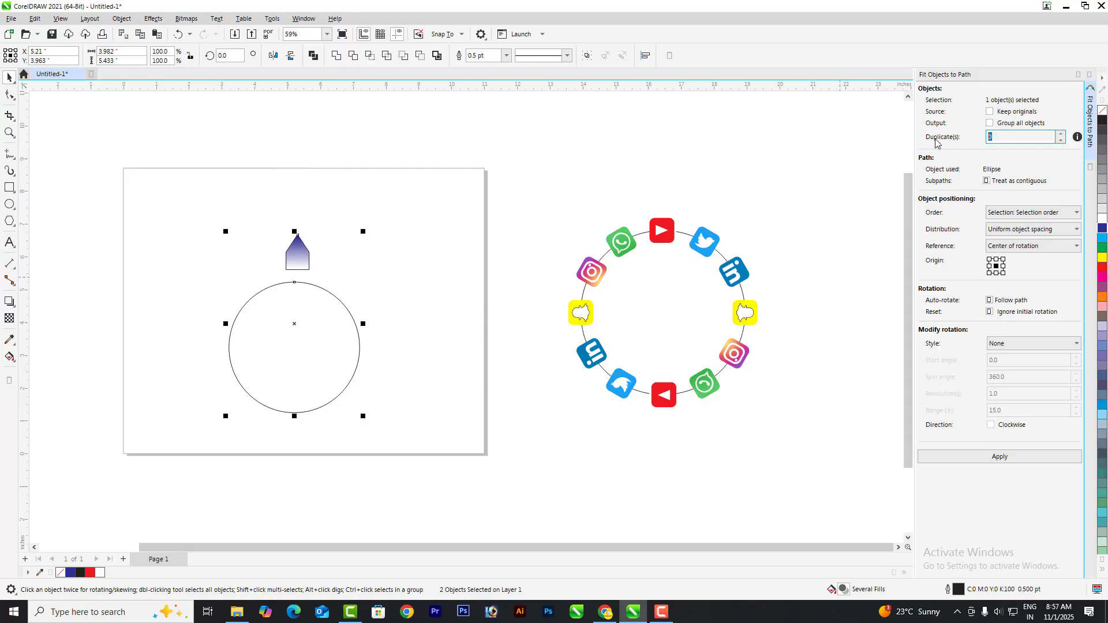
text(5)
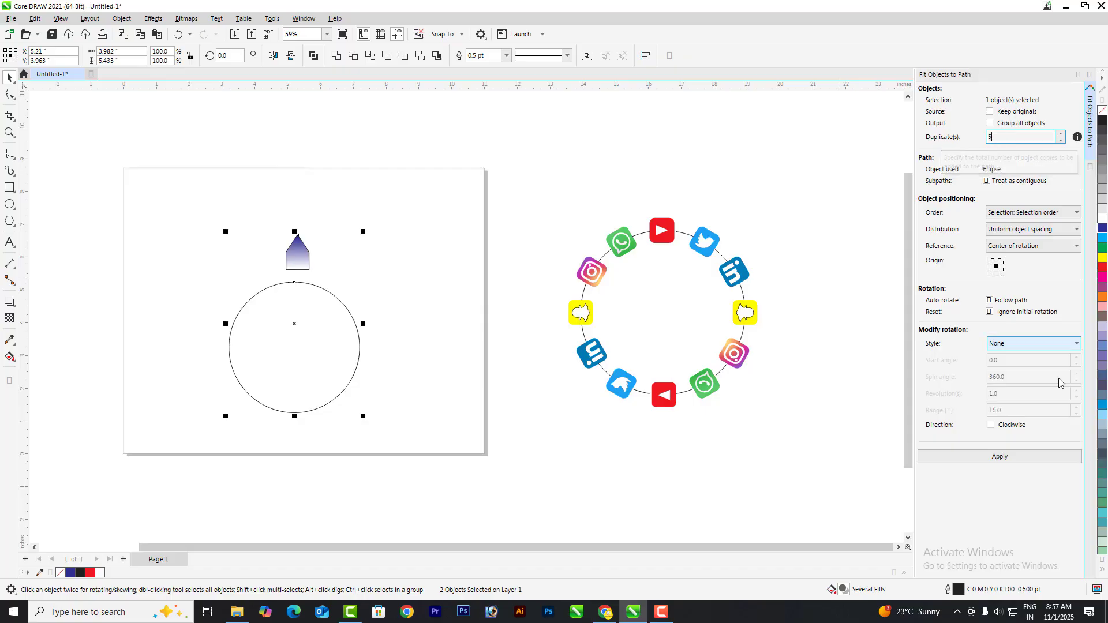
click(999, 457)
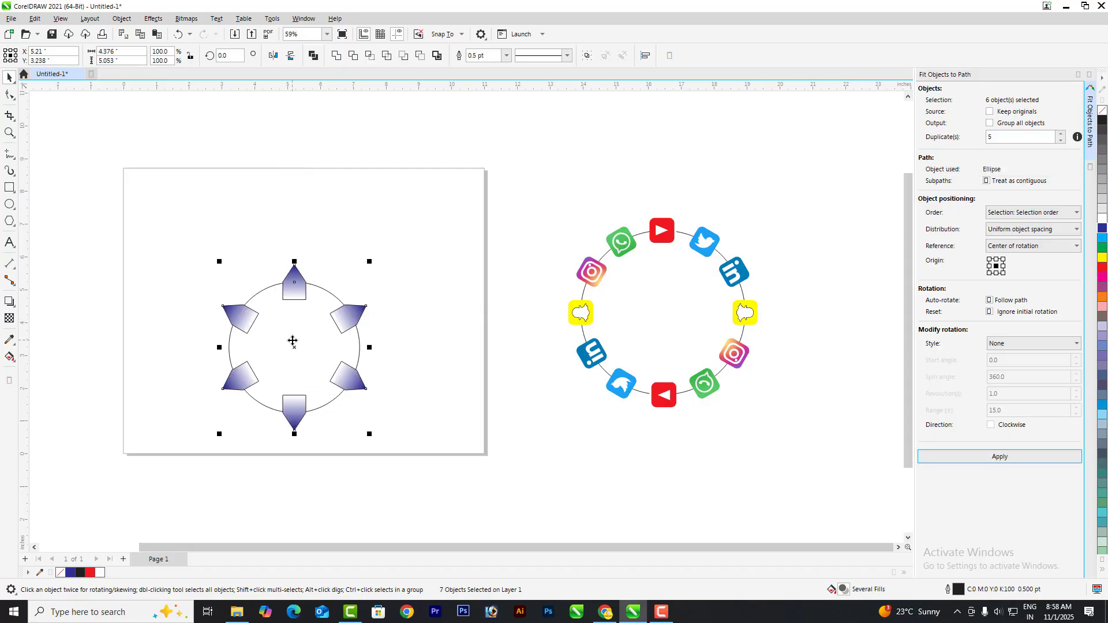
key(ctrl+z)
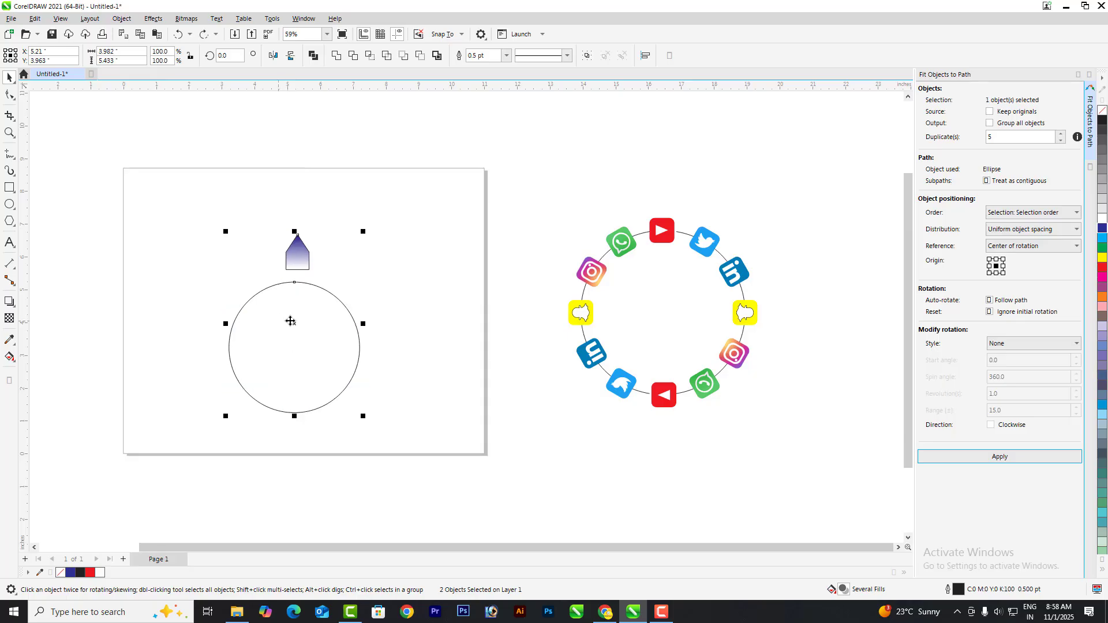
Step: Fit the pointed shape to the circle with 10 duplicates and deselect the ring
double_click(990, 137)
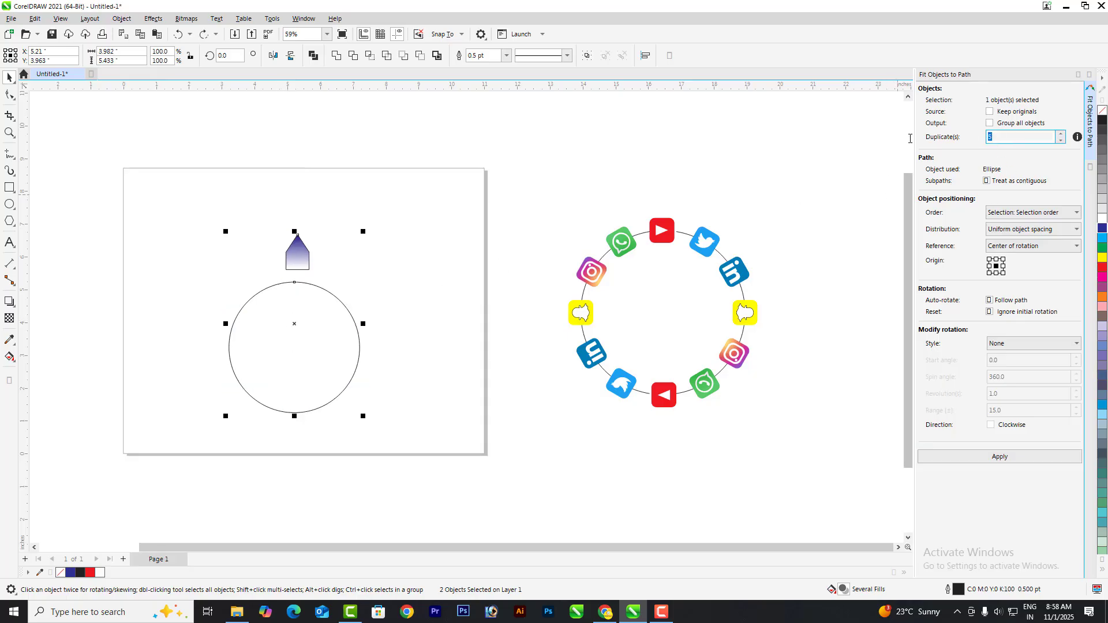
text(10)
click(1000, 456)
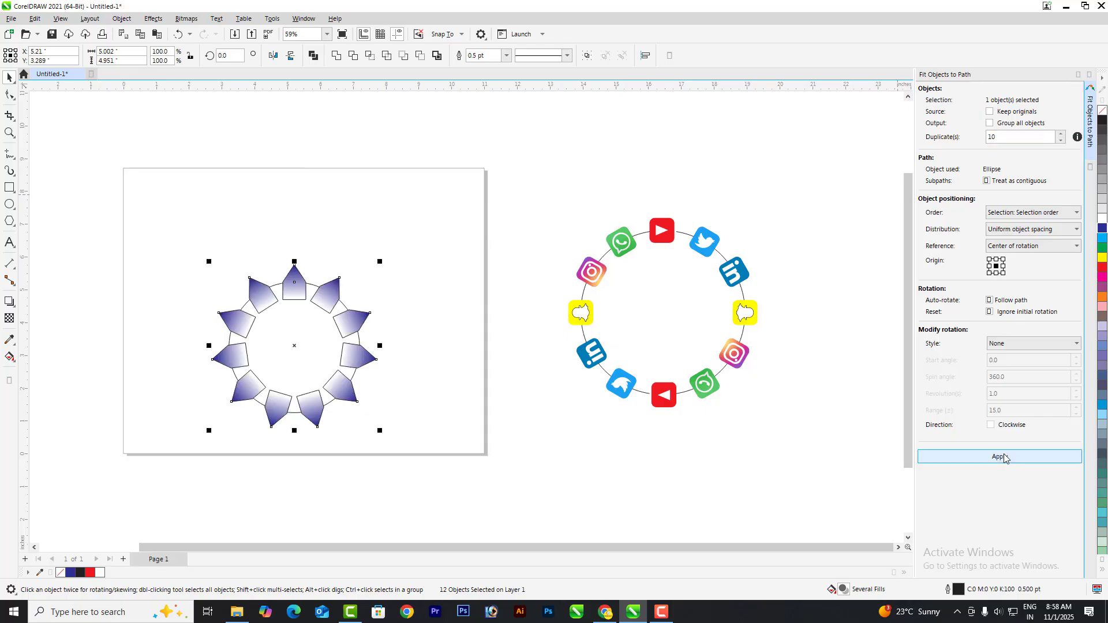
scroll(300, 358, up, 2)
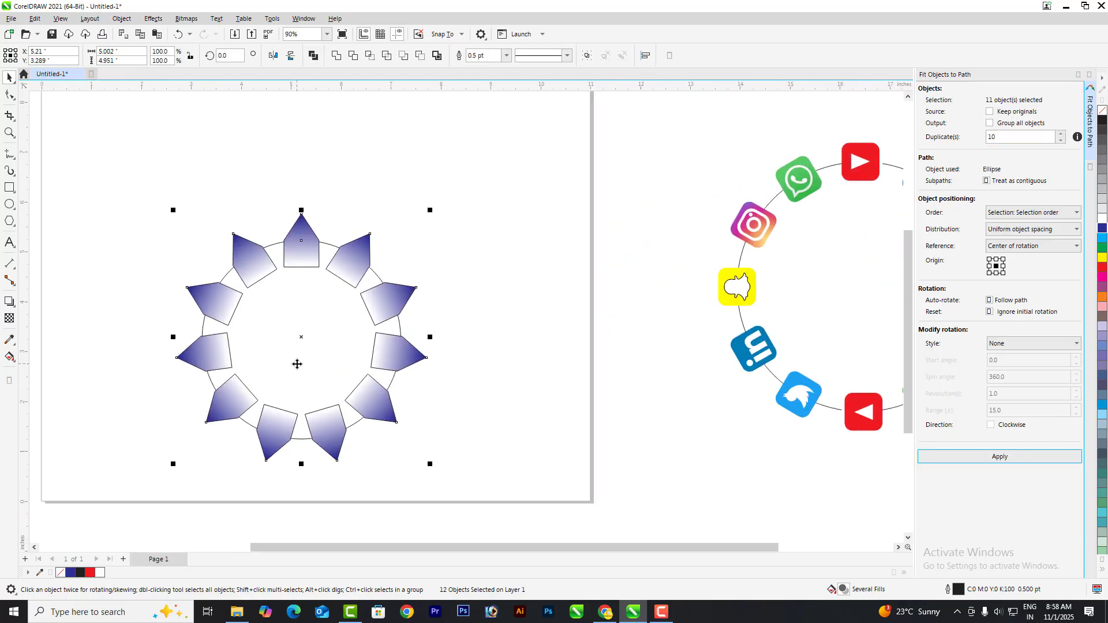
click(542, 350)
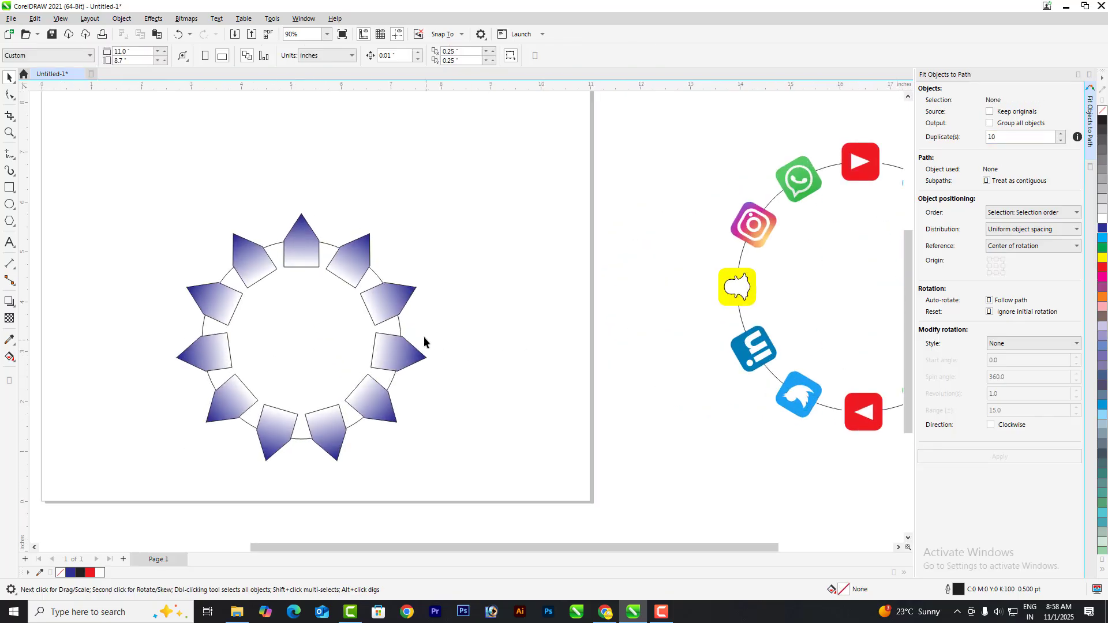
Step: Group the ring of pointed shapes with its circle and scale the group up to about 114%
scroll(415, 340, down, 2)
drag(478, 500, 477, 499)
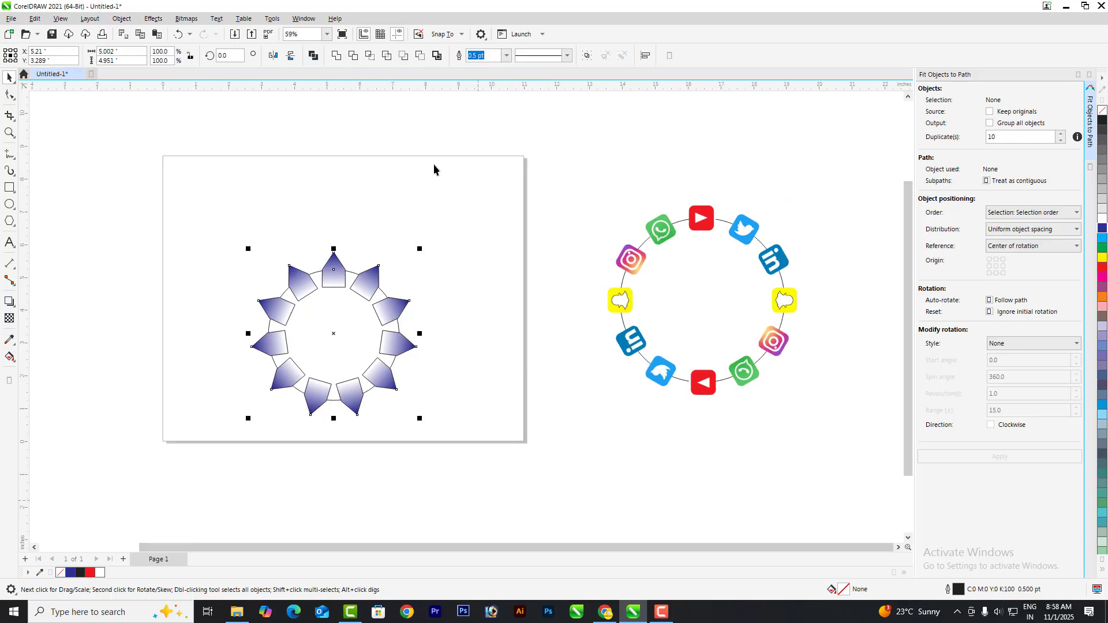
scroll(338, 316, down, 2)
scroll(338, 315, up, 2)
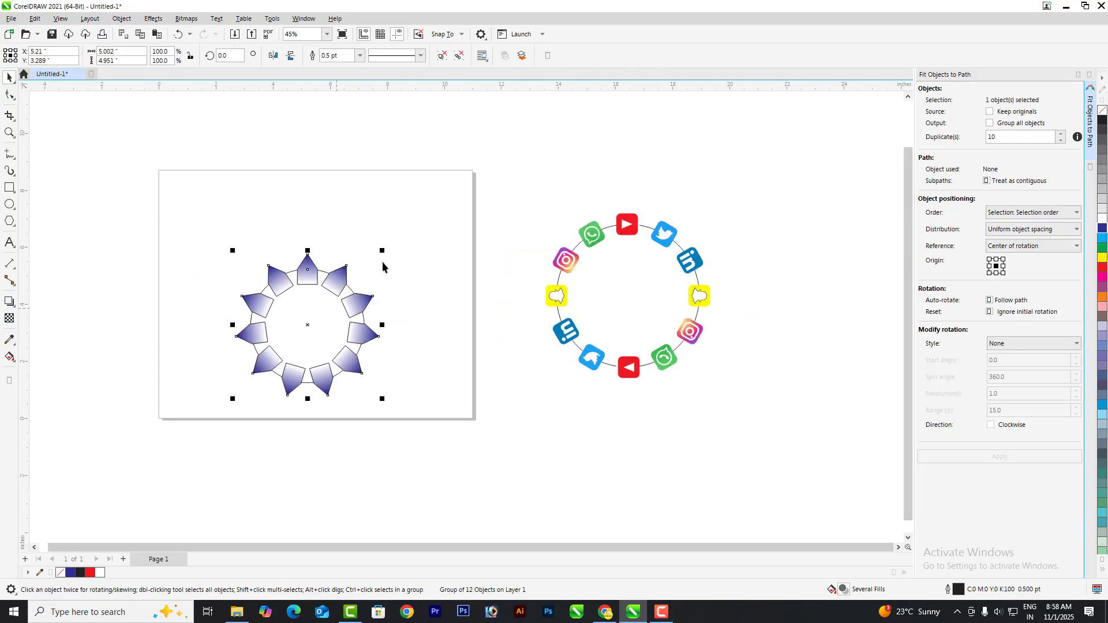
drag(387, 251, 404, 232)
Step: Place a copy of the grouped ring beyond the social media icon ring, outside the page, and enlarge the copy
scroll(324, 292, down, 2)
drag(324, 292, 648, 274)
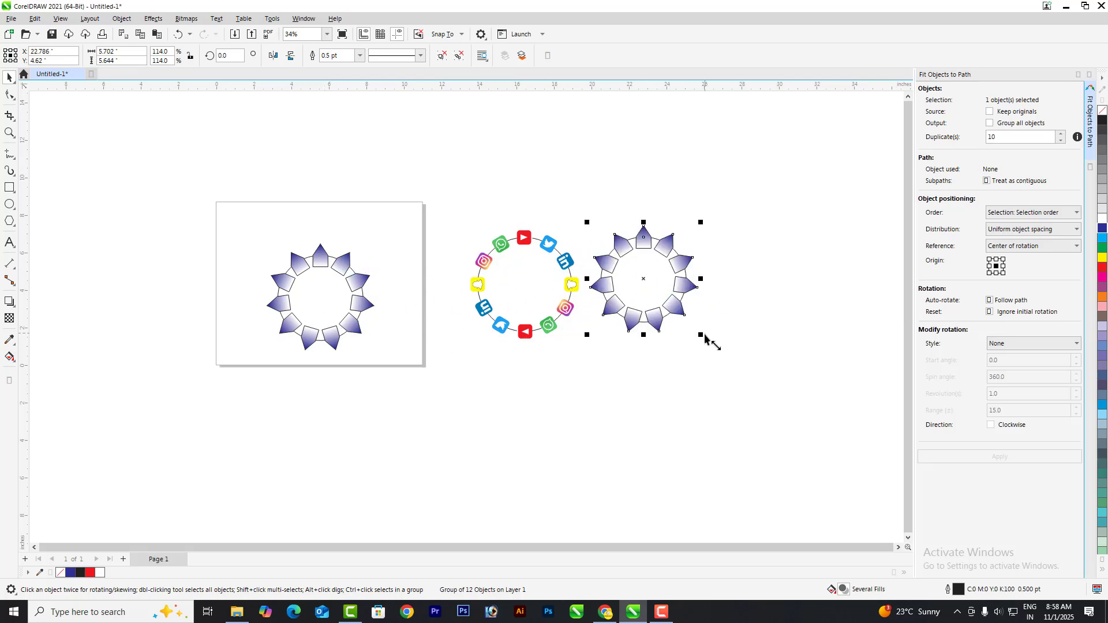
drag(700, 334, 722, 356)
drag(721, 222, 737, 207)
Step: Select the ring of pointed shapes on the page and examine its even spacing around the circle up close
click(336, 278)
key(shift+F2)
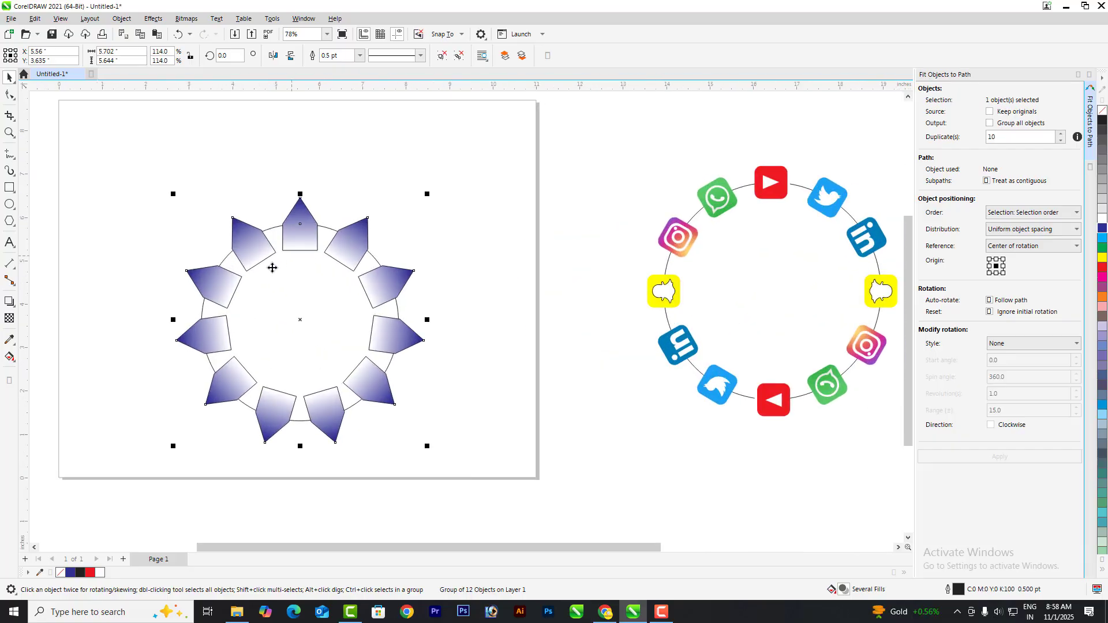
scroll(346, 239, up, 2)
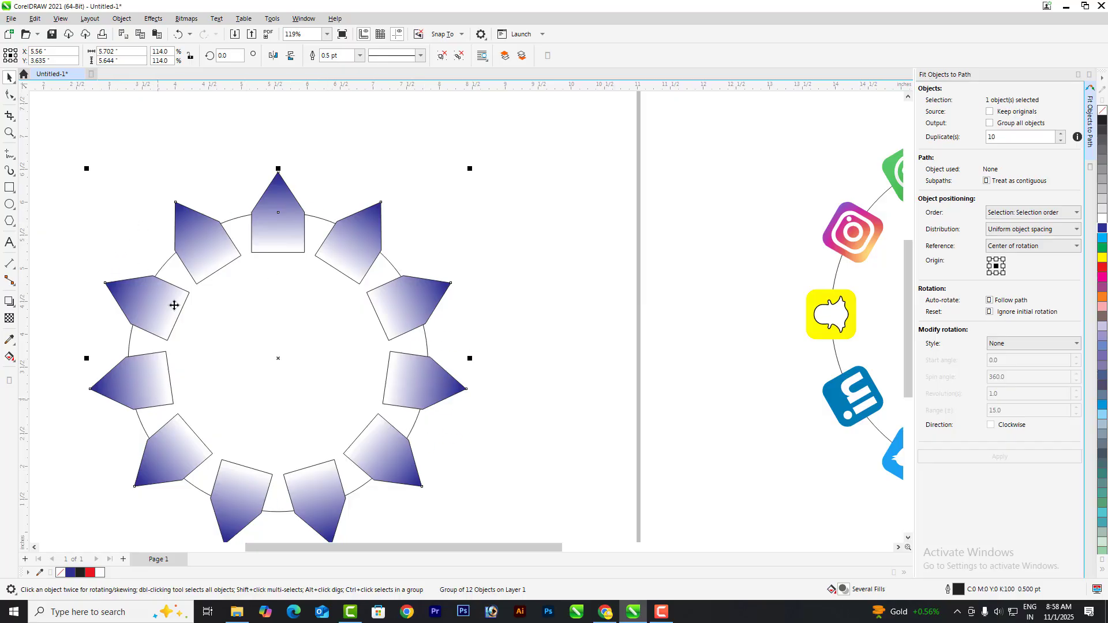
scroll(279, 256, down, 1)
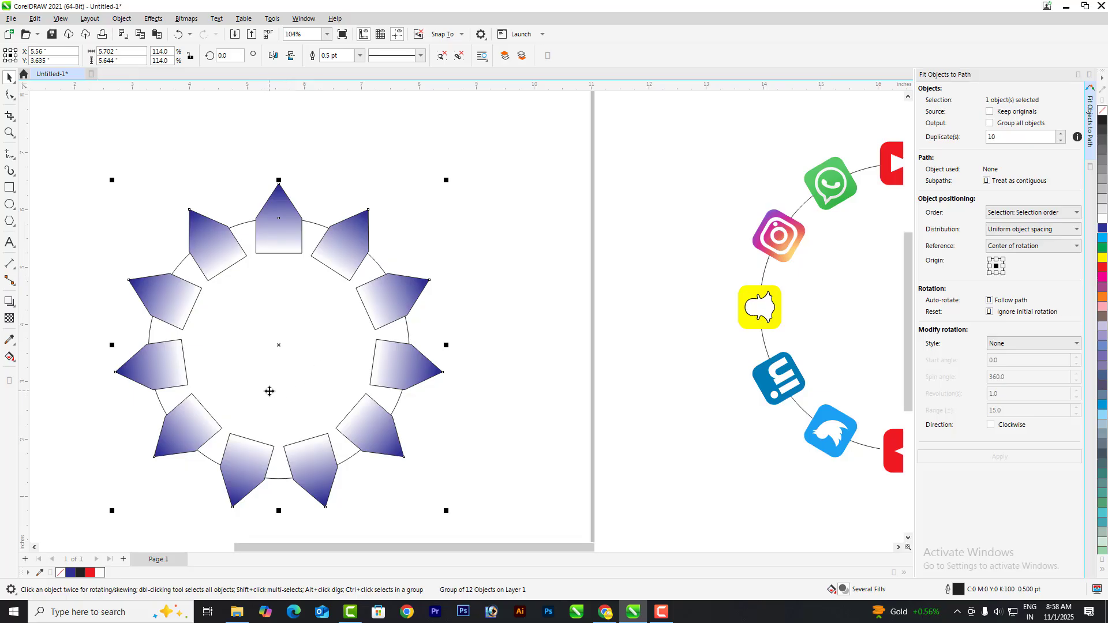
scroll(269, 392, down, 2)
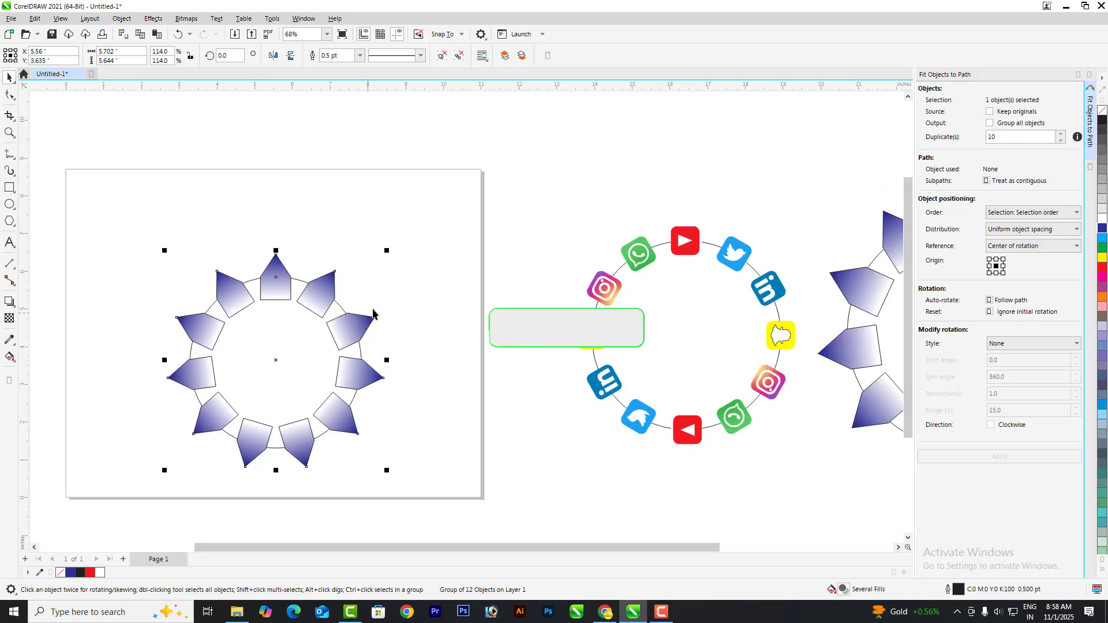
Step: Switch to the YouTube channel page in Chrome and open its subscription notification options
click(605, 612)
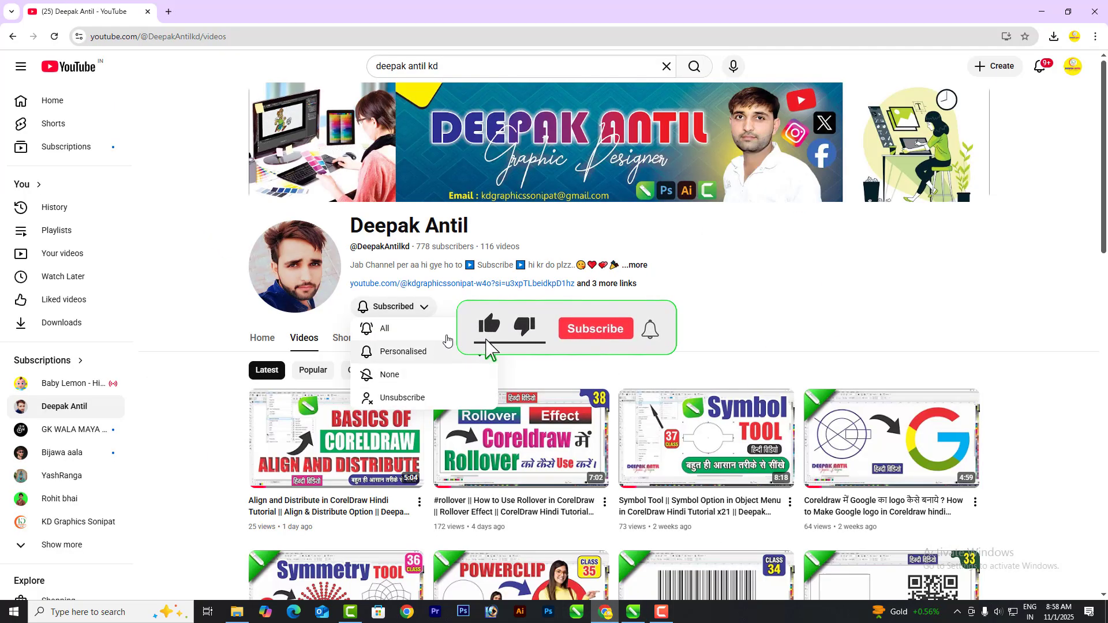
click(410, 307)
click(410, 307)
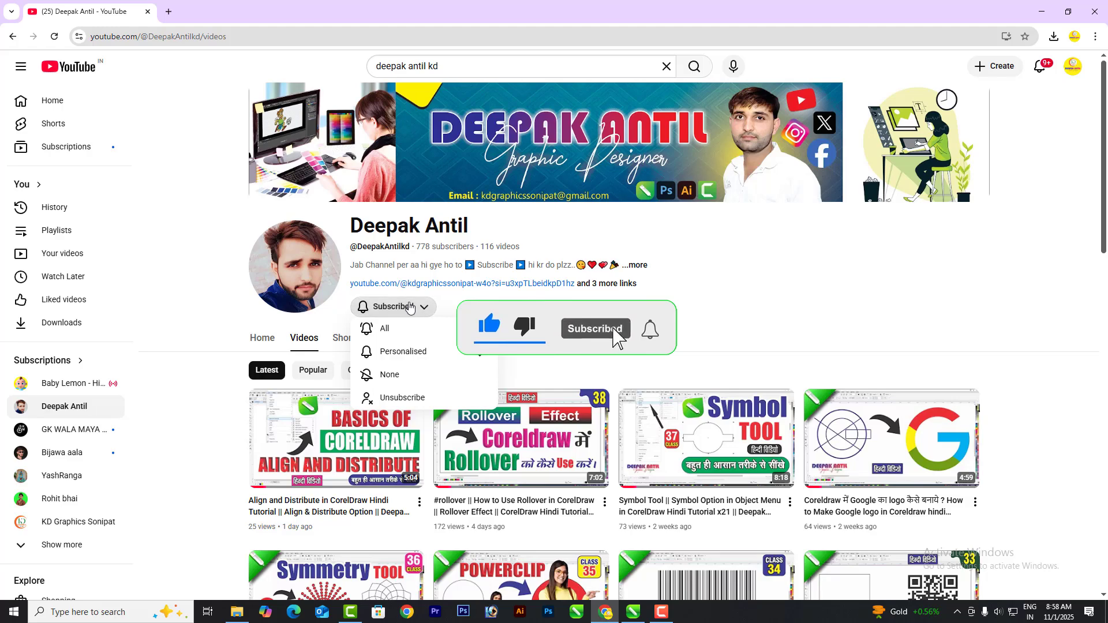